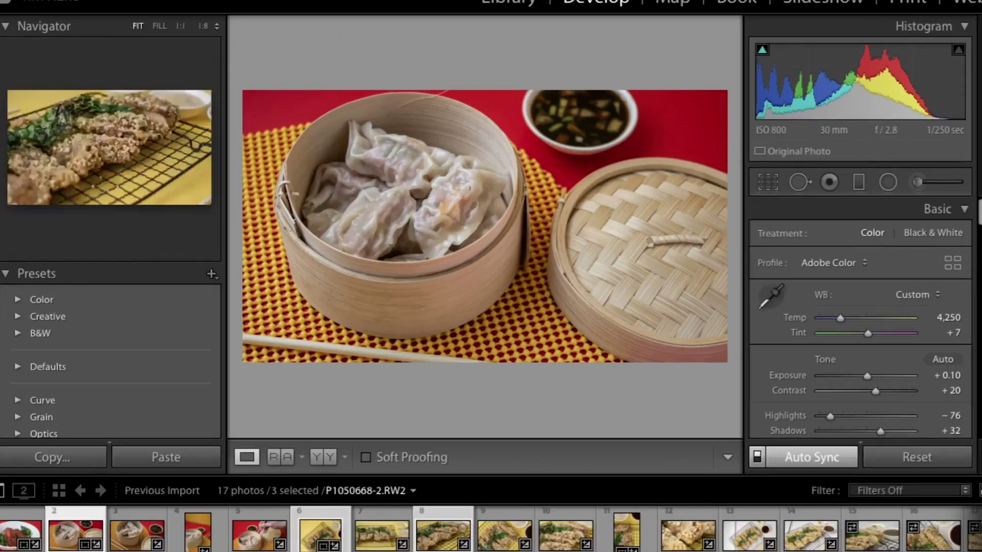
Step: Add the tenth photo to the selection and set the export folder to "0. Lightroom Edited Photos" in the Jan 21 client shoot's Photos folder on ESSD 500GB
left_click(544, 501, "ctrl")
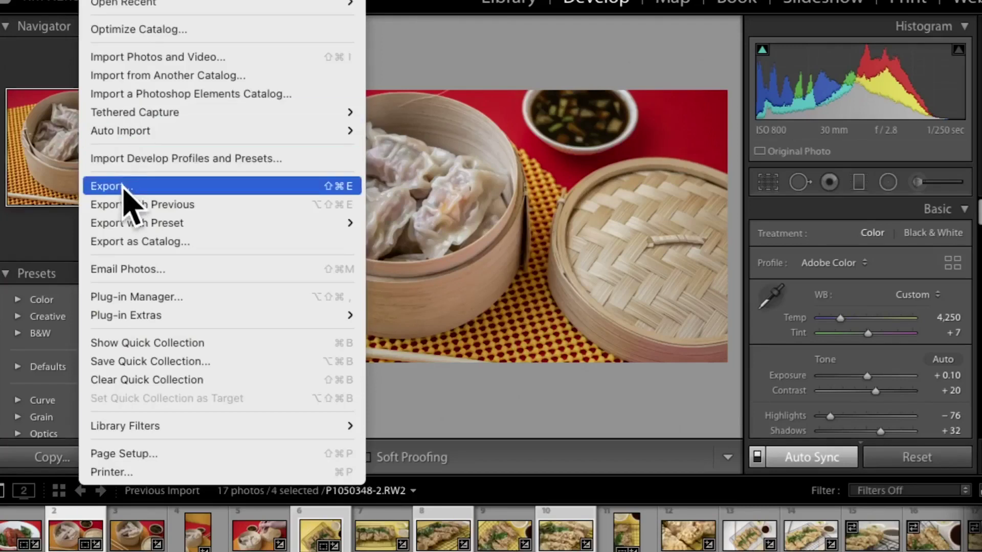
left_click(123, 187)
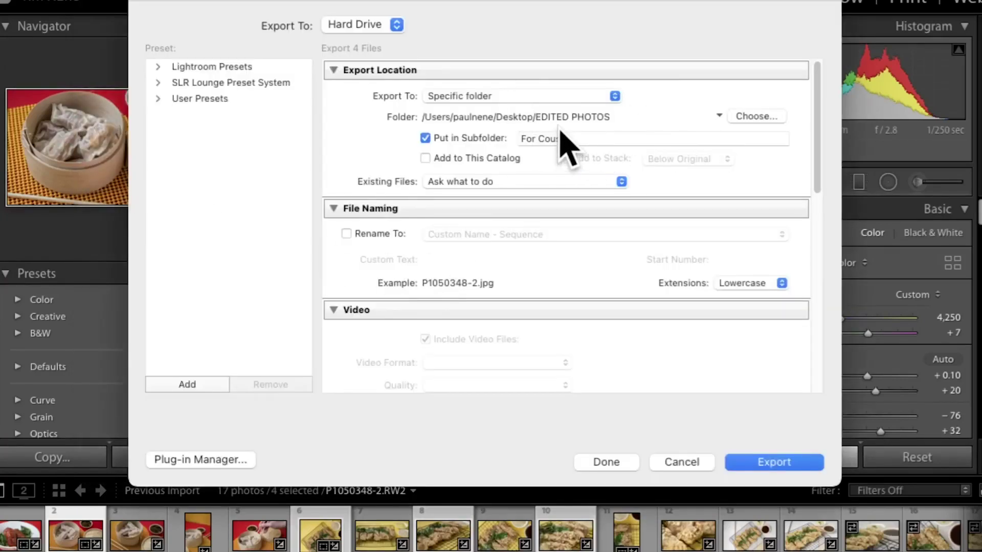
left_click(764, 117)
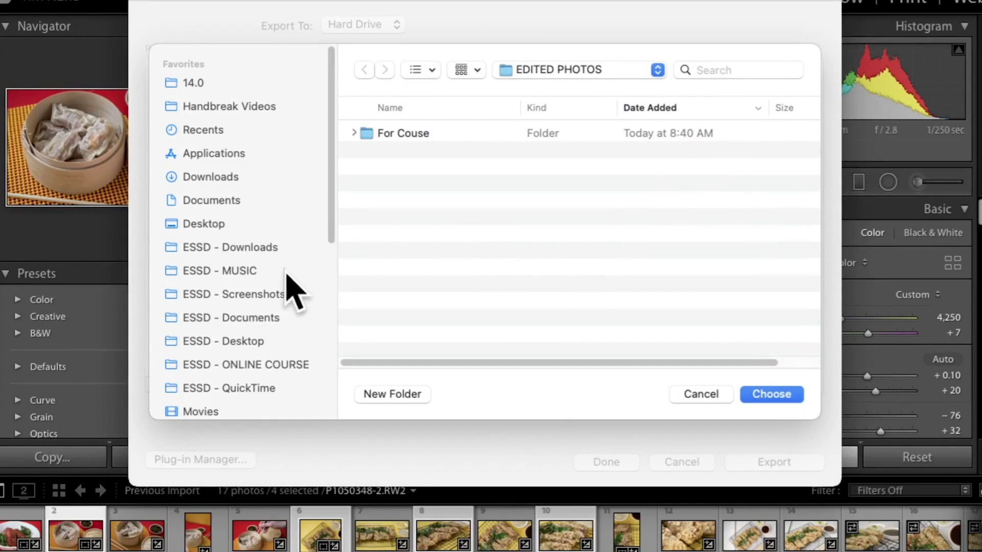
scroll(291, 286, "down", 10)
left_click(223, 379)
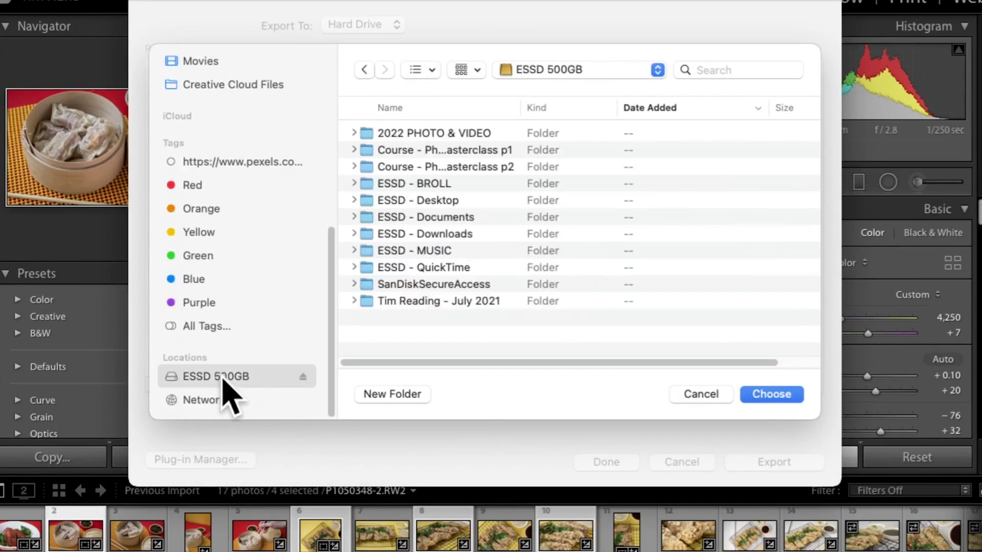
double_click(467, 137)
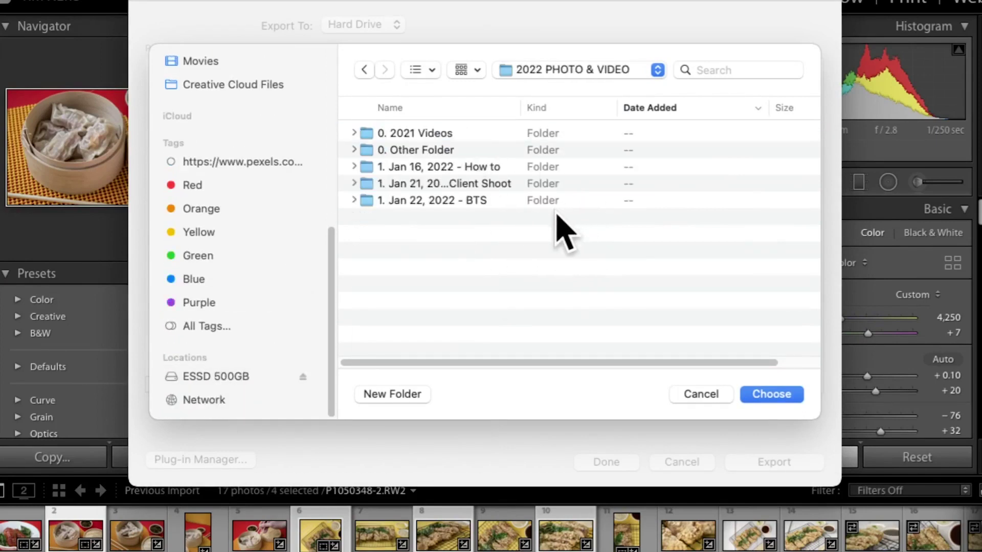
double_click(480, 185)
double_click(416, 138)
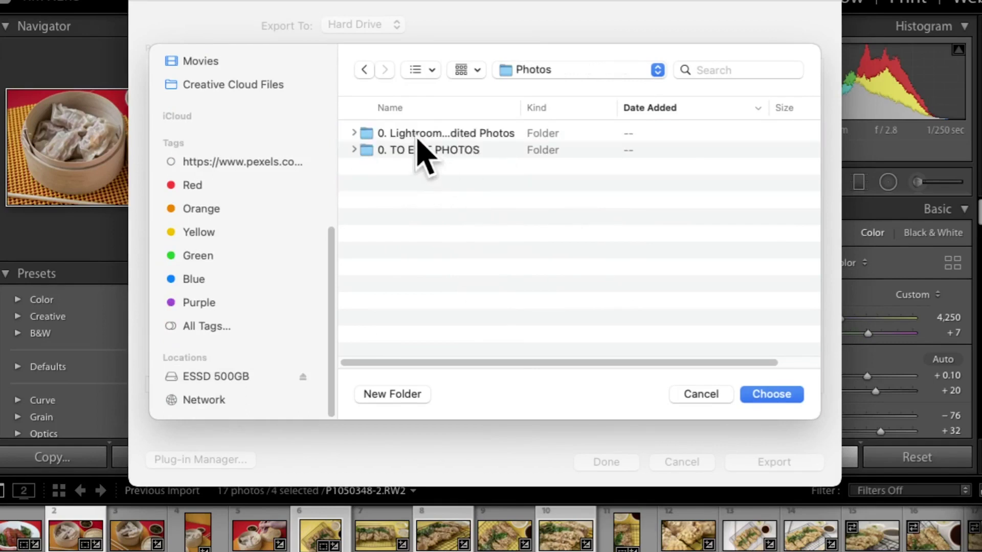
double_click(471, 136)
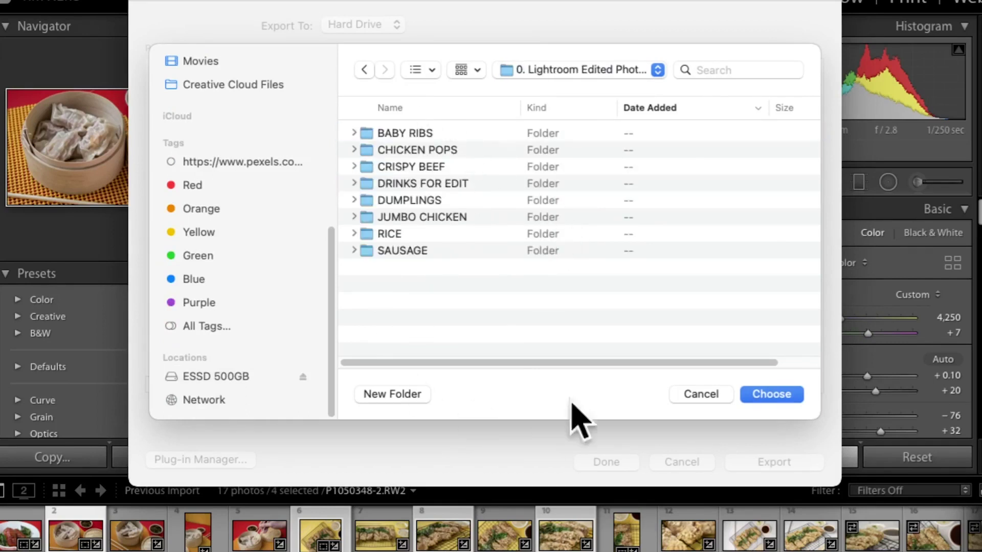
left_click(777, 397)
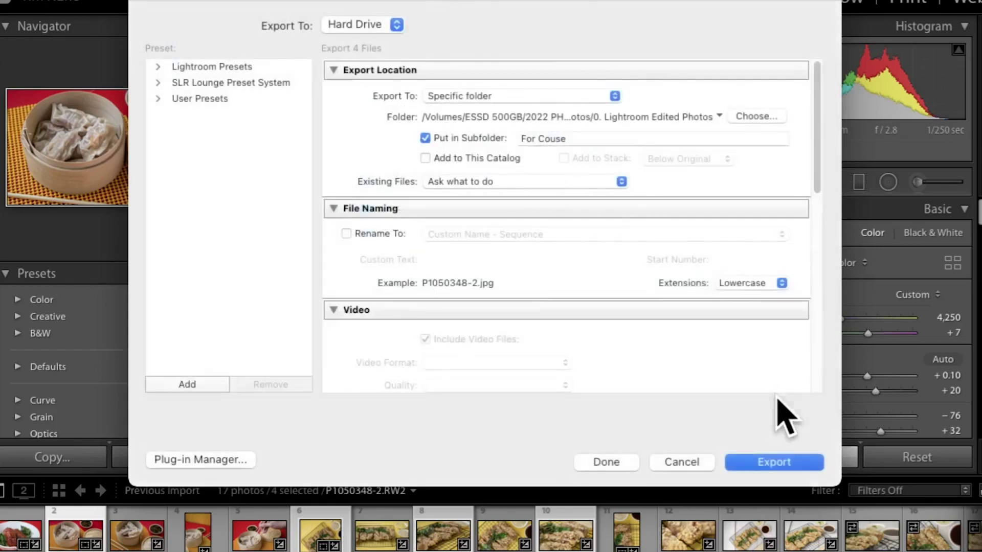
Step: Name the export subfolder "For Instagram" and rename the files by Custom Name - Sequence with the custom text "Taiwanese Food"
left_click(561, 139)
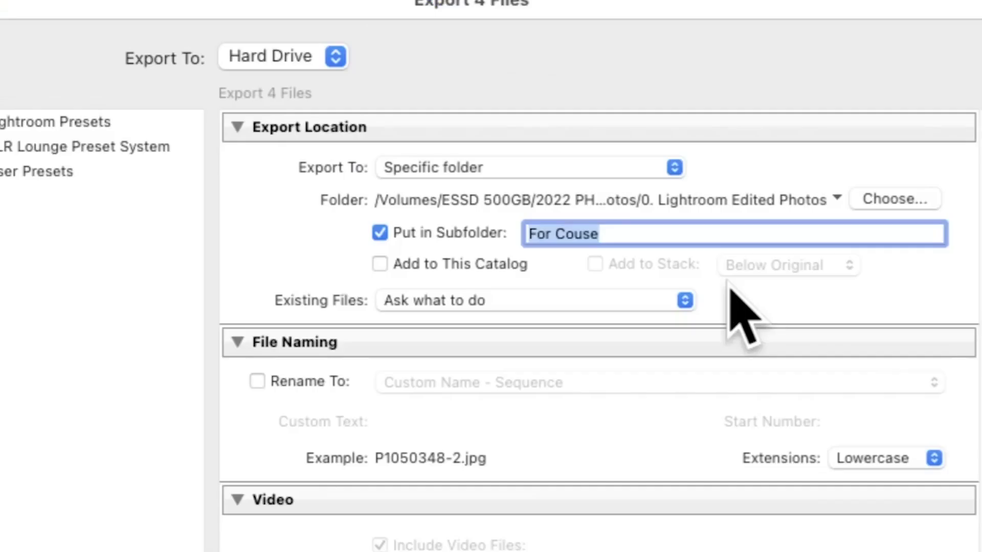
type("For Instagram")
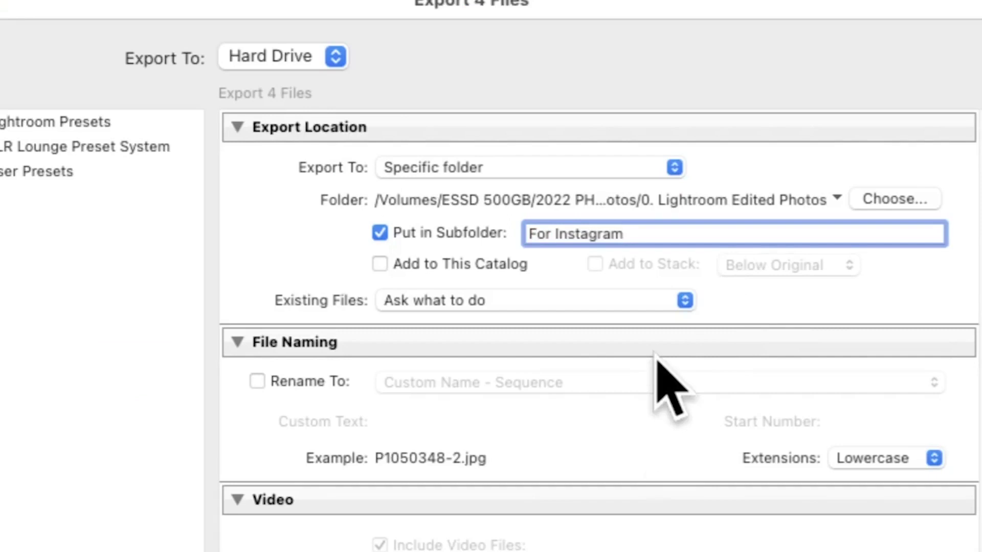
scroll(652, 381, "down", 1)
left_click(258, 370)
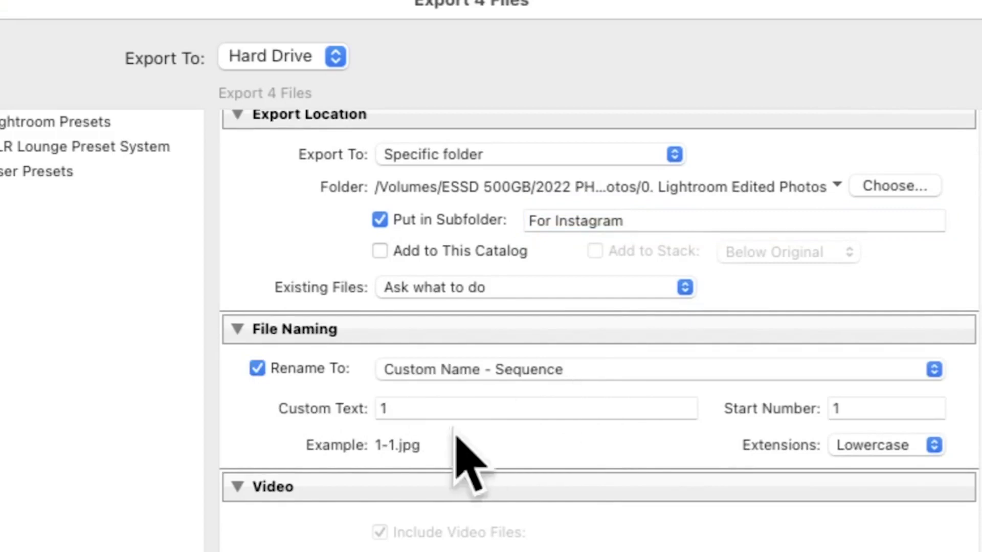
left_click(455, 410)
key("BackSpace")
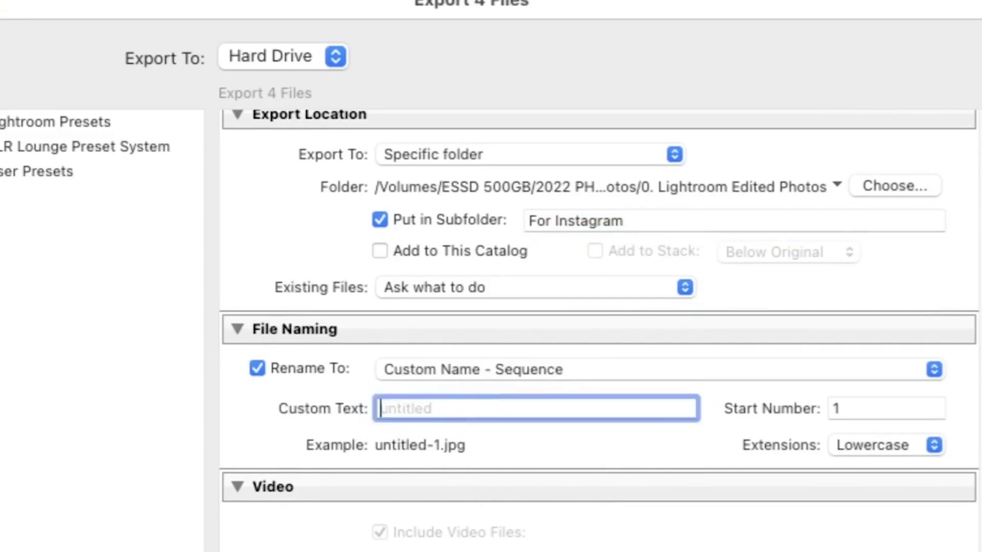
type("Taiwanese Food")
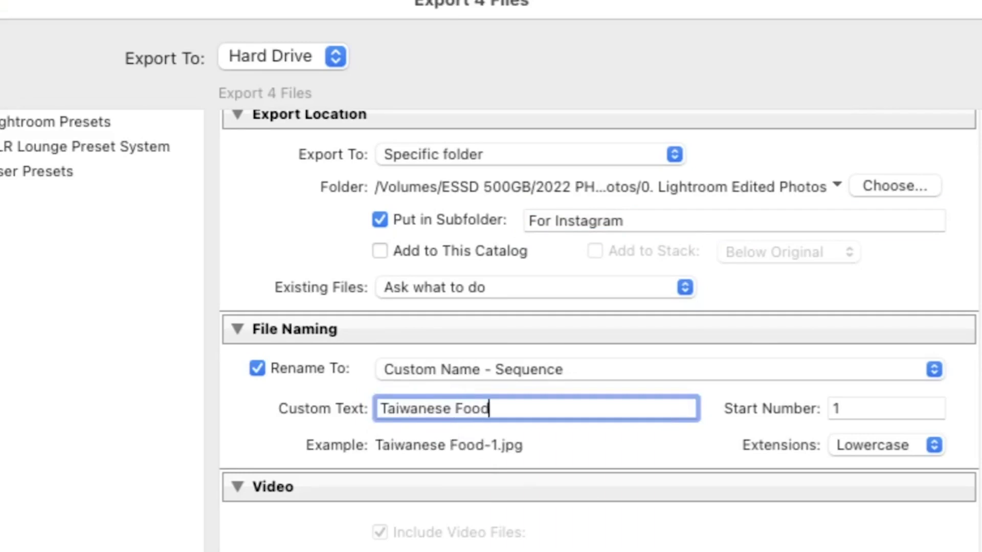
Step: Resize the exported images to fit a long edge of 1080 pixels
scroll(618, 427, "down", 5)
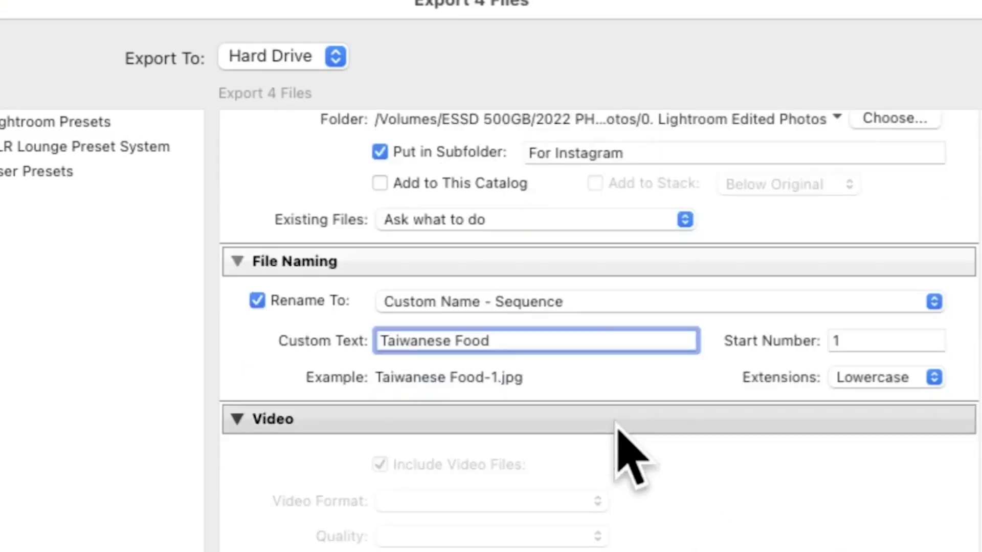
scroll(665, 450, "down", 6)
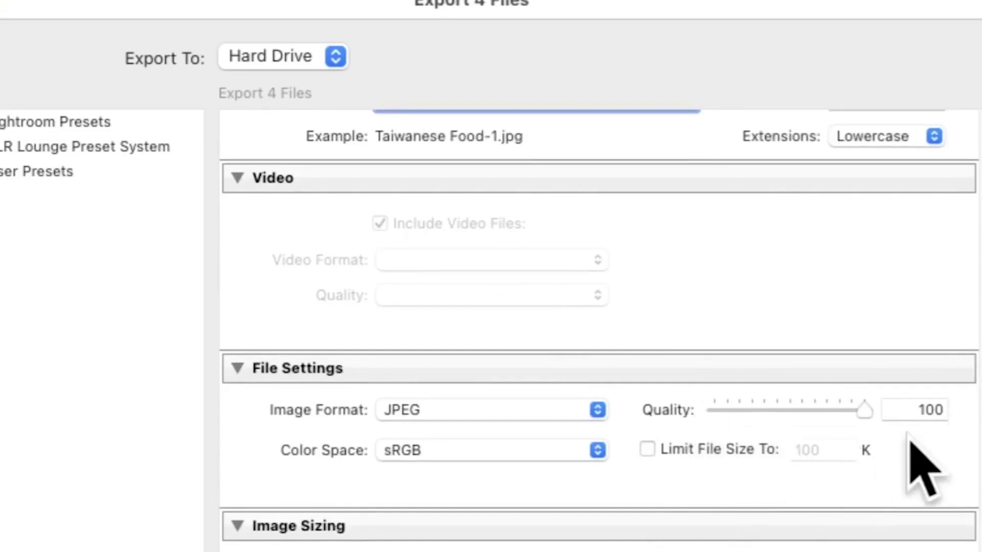
scroll(917, 433, "down", 1)
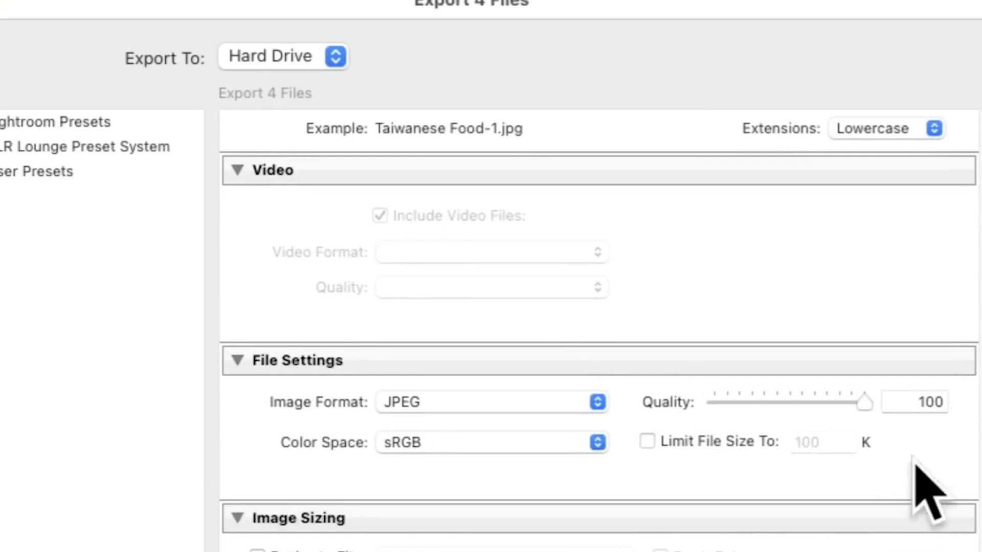
scroll(910, 450, "down", 2)
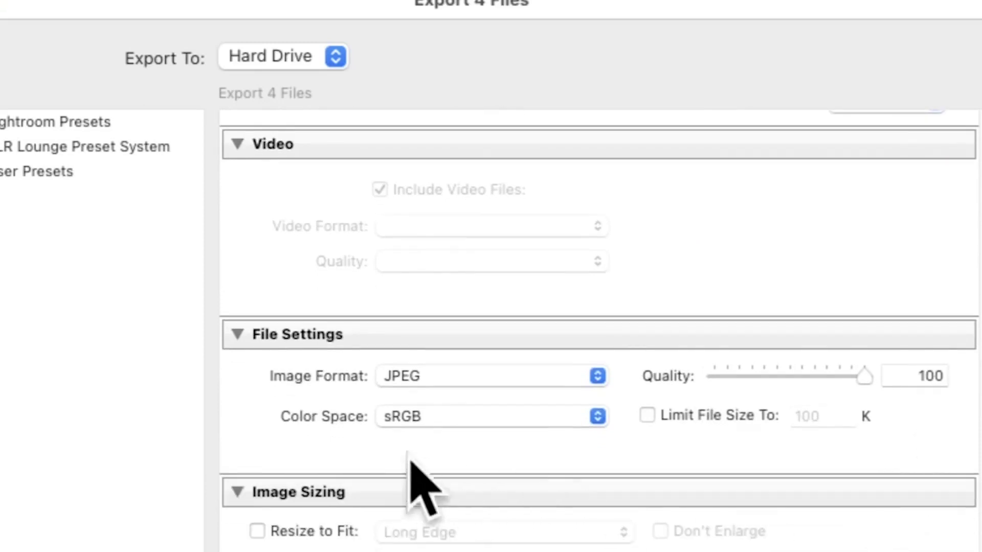
scroll(729, 486, "down", 4)
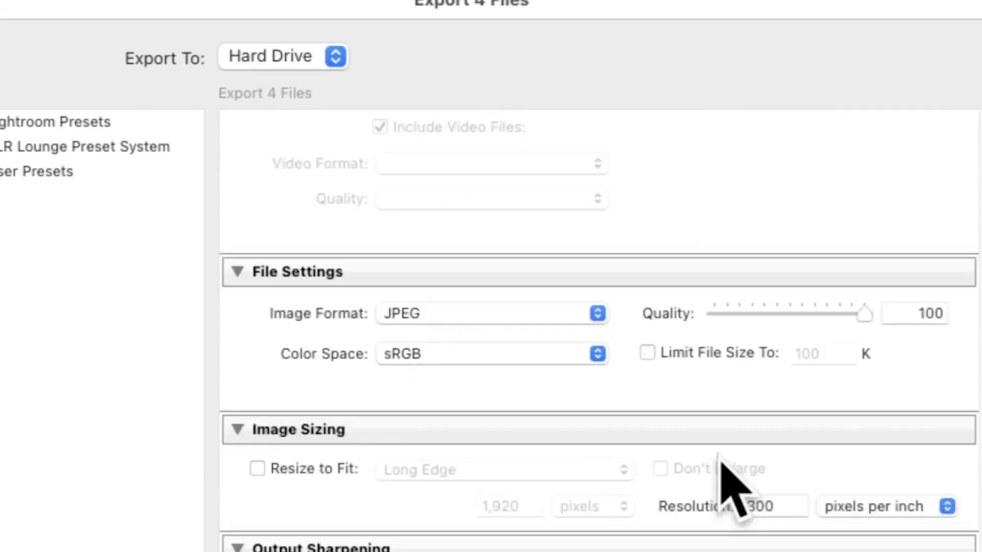
left_click(257, 469)
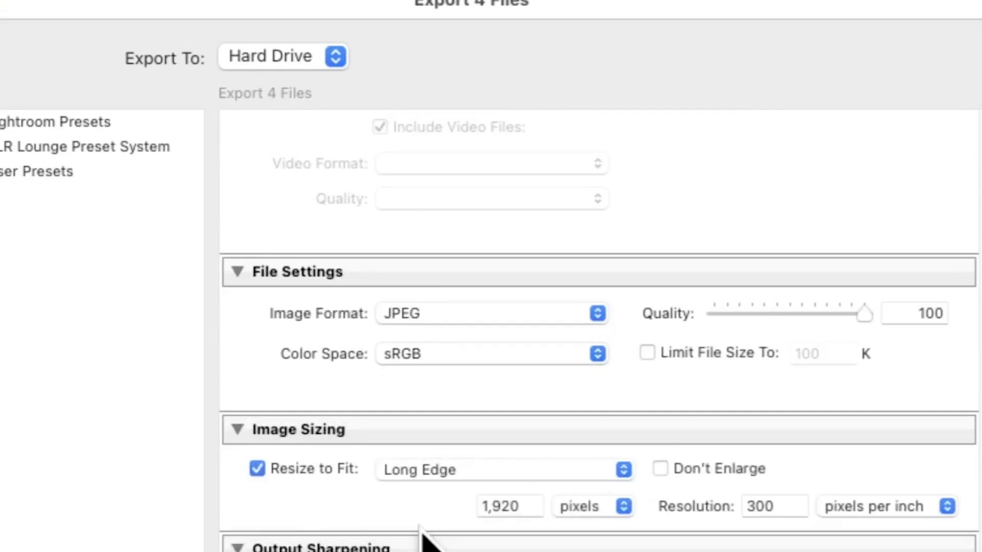
double_click(534, 506)
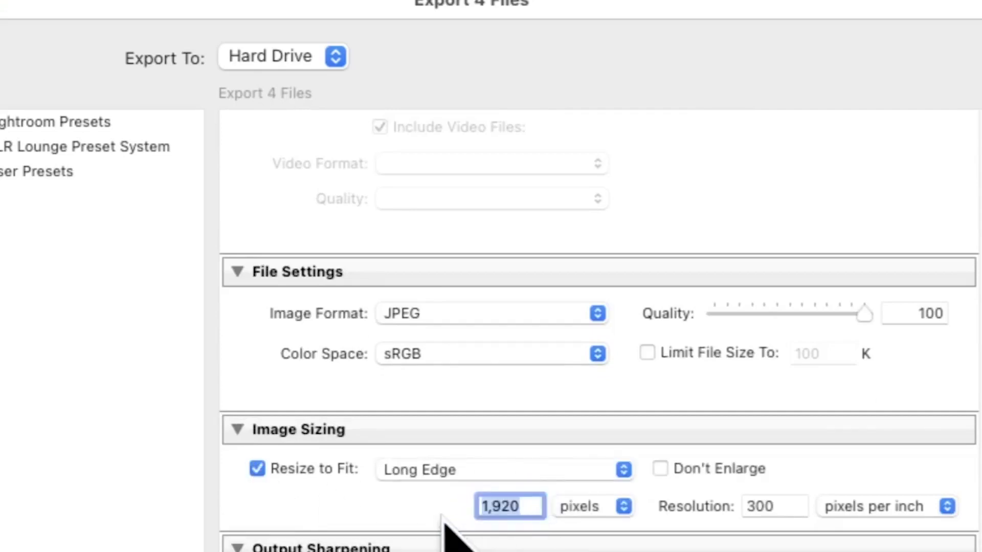
type("1080")
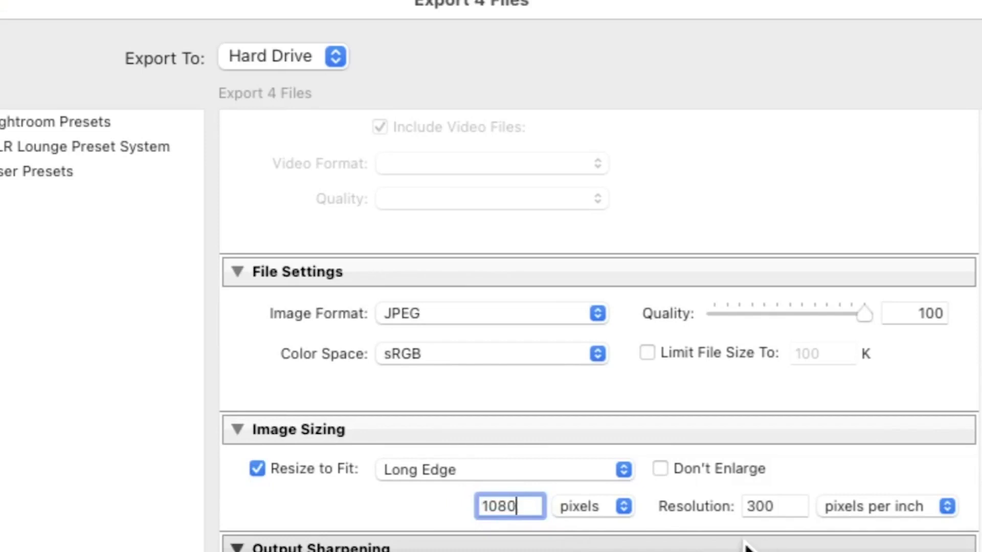
Step: Set the export resolution to 72 pixels per inch
left_click(778, 512)
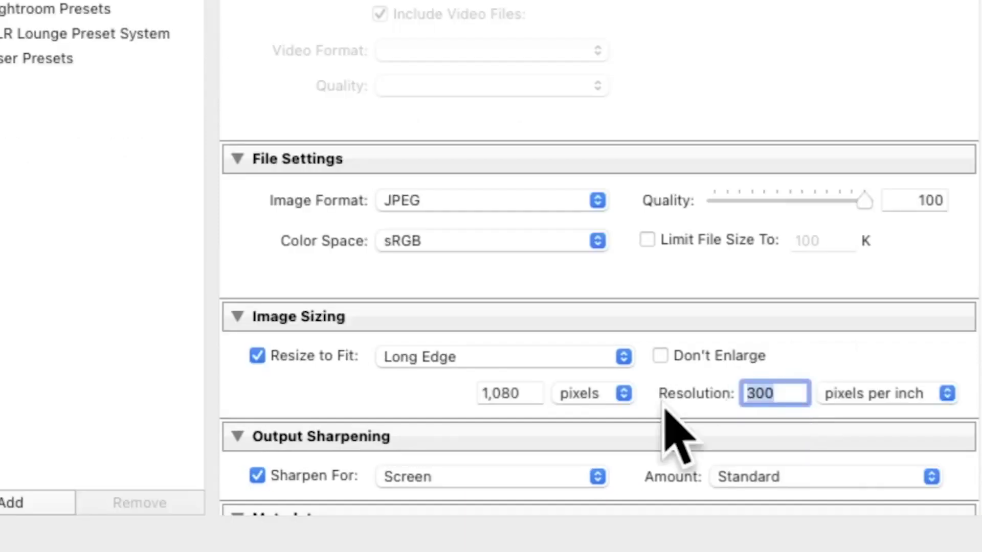
type("72")
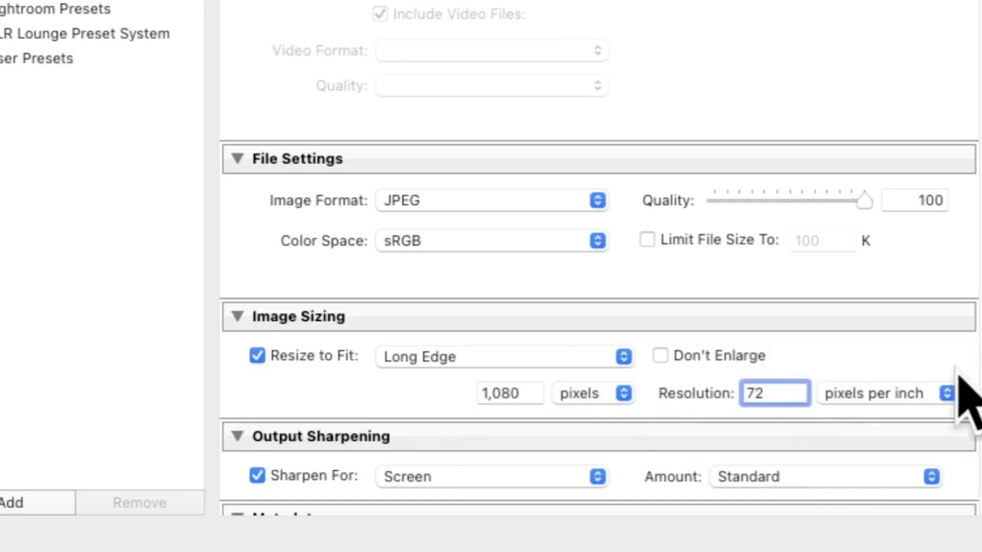
left_click(844, 354)
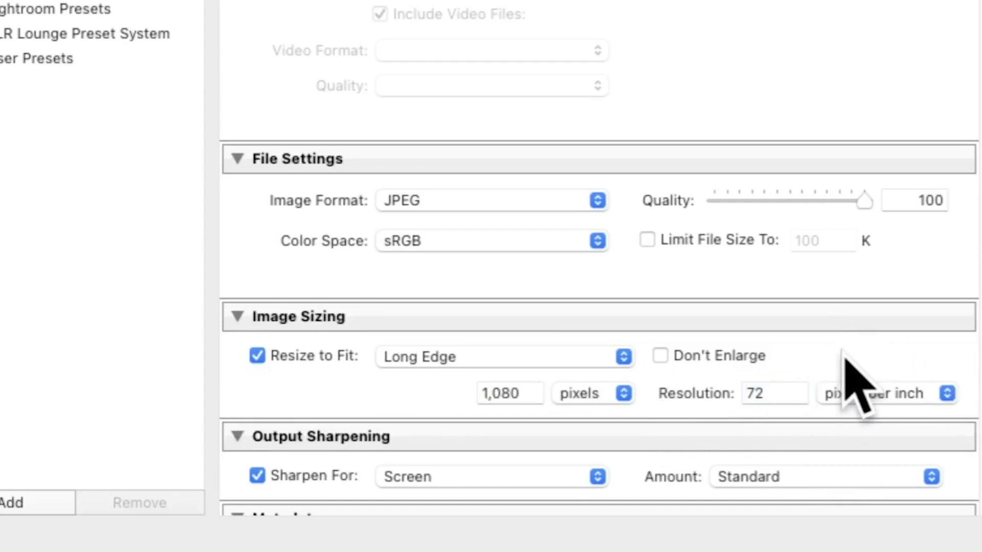
left_click(774, 399)
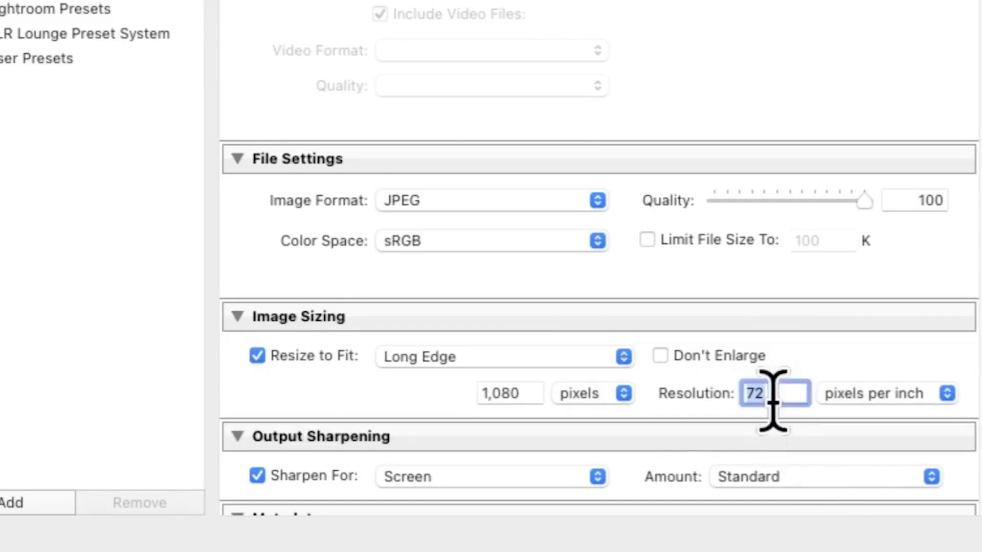
type("3")
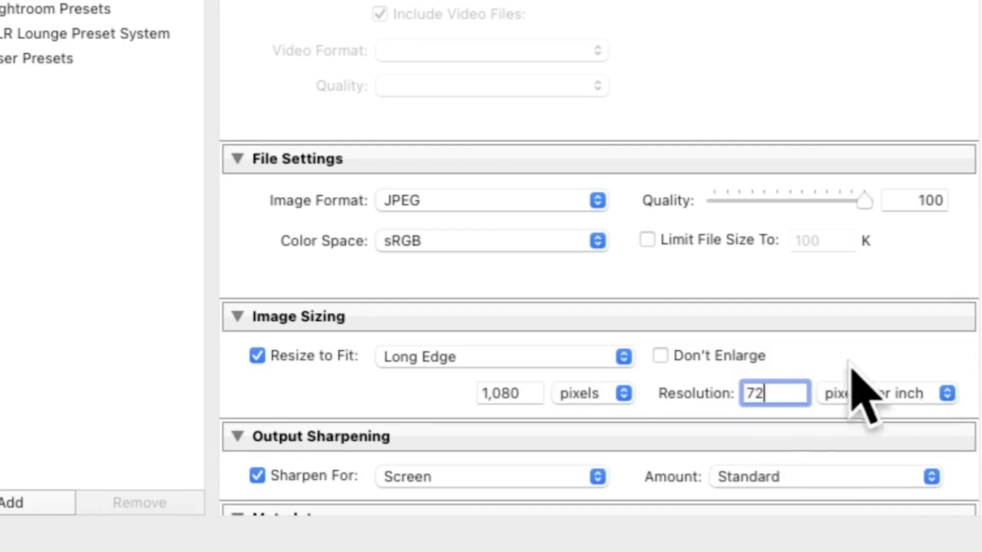
Step: Choose the Standard amount for the output sharpening for Screen
scroll(846, 391, "down", 2)
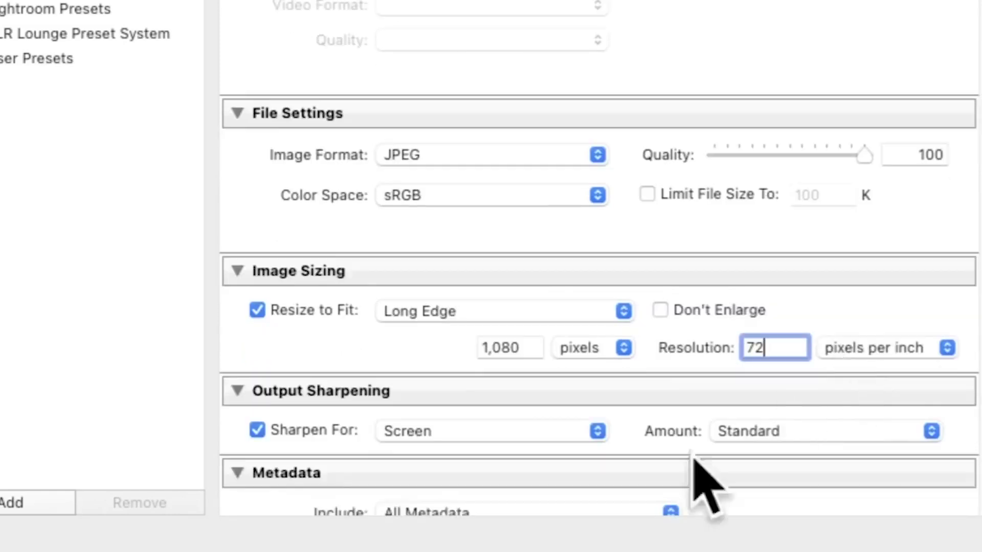
scroll(613, 419, "down", 1)
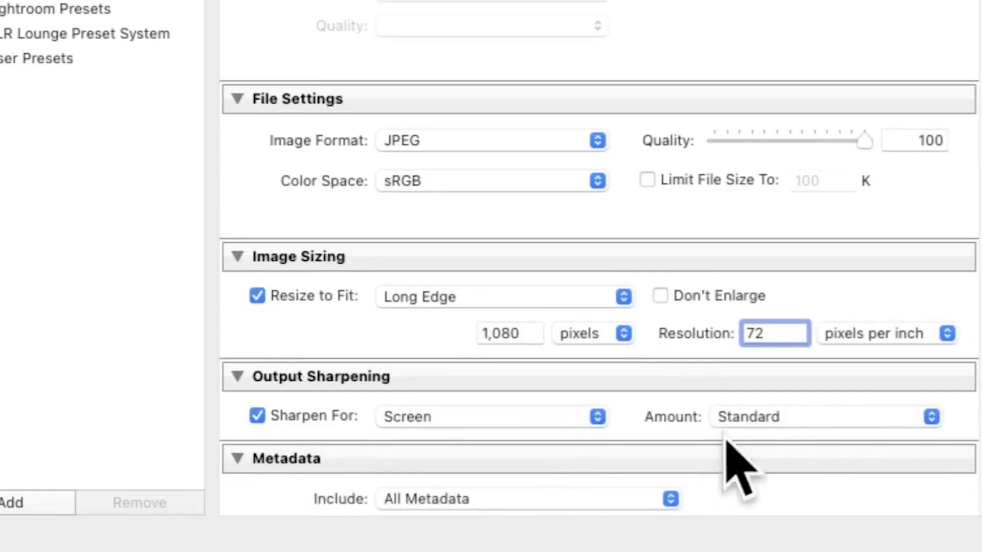
left_click(936, 418)
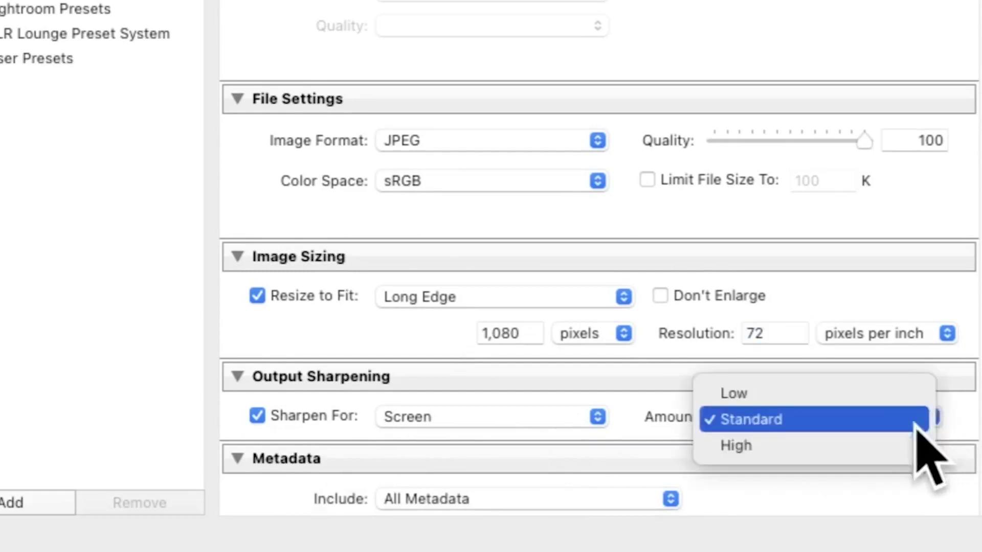
left_click(773, 418)
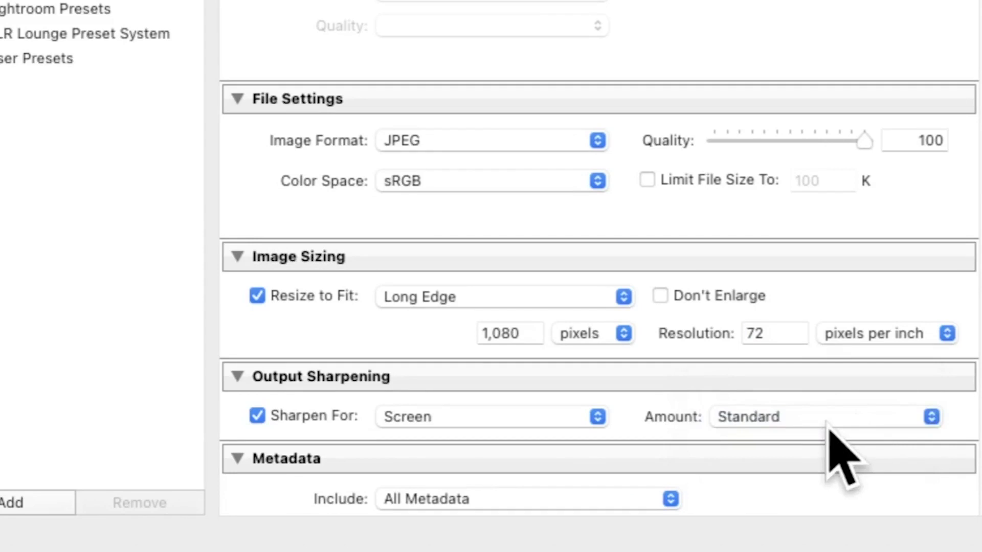
Step: Review the remaining export settings and export the four selected photos
scroll(833, 449, "down", 10)
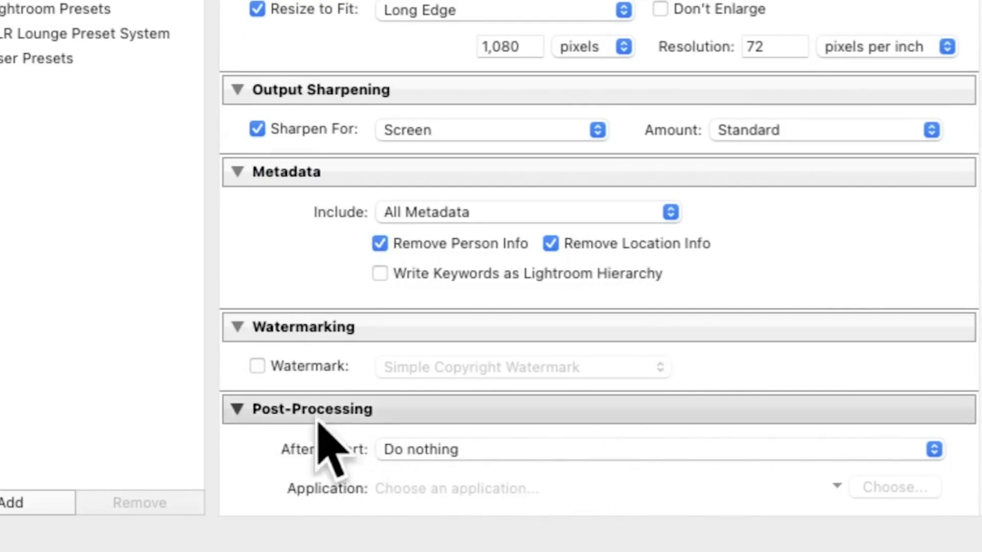
scroll(746, 416, "up", 10)
scroll(782, 460, "down", 2)
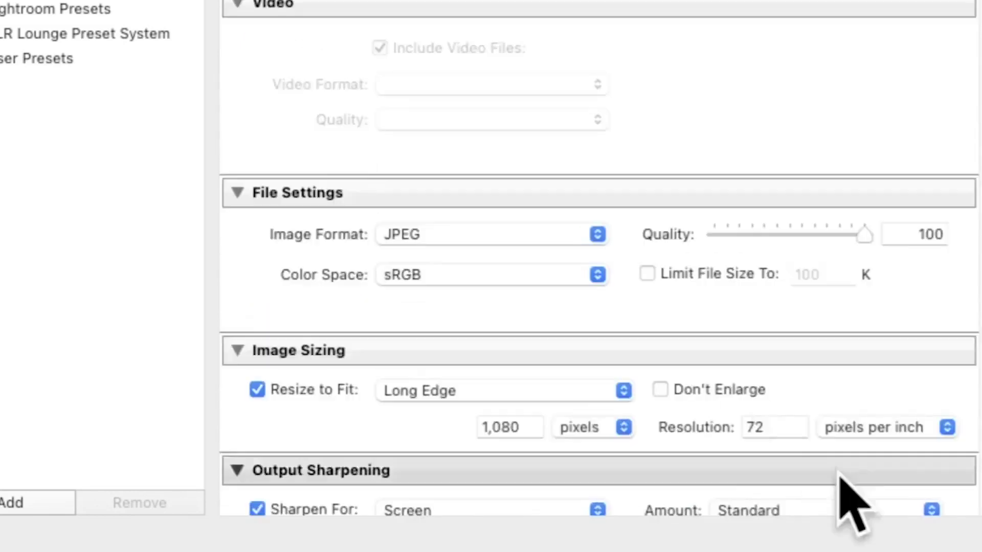
left_click(902, 510)
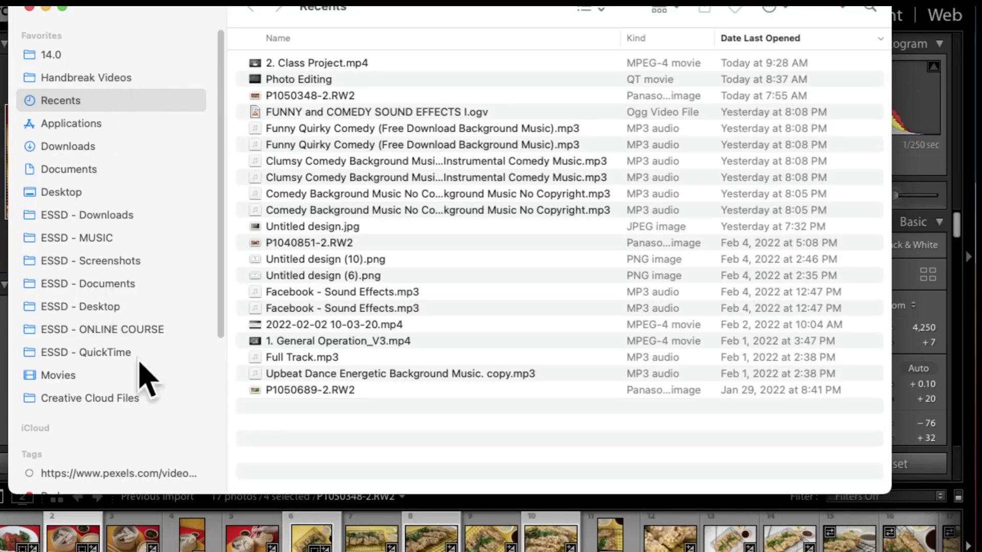
Step: In Finder, open the For Instagram folder within 0. Lightroom Edited Photos of the Jan 21, 2022 Taiwanese Cafe shoot on the ESSD 500GB drive
scroll(130, 348, "down", 5)
left_click(119, 453)
double_click(350, 62)
double_click(383, 113)
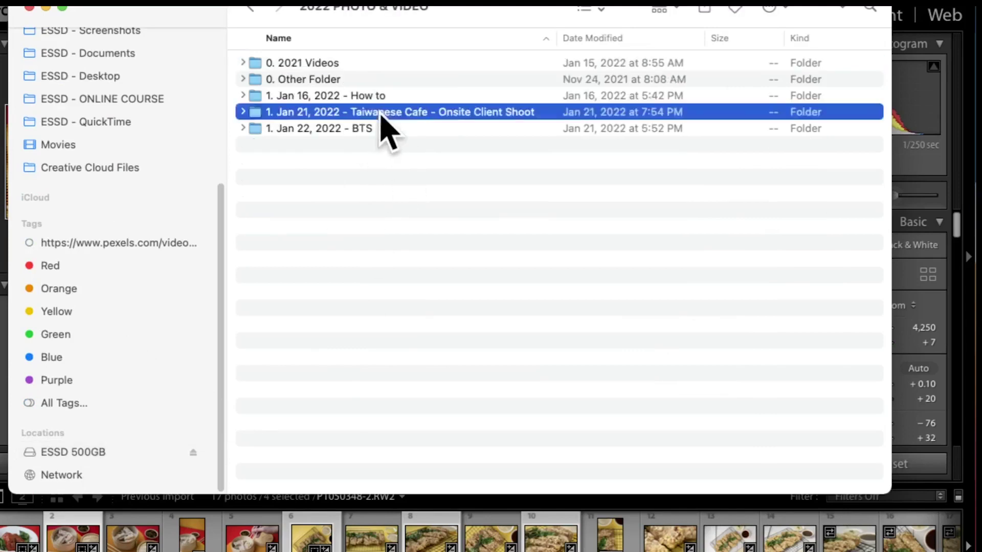
left_click(303, 77)
double_click(302, 74)
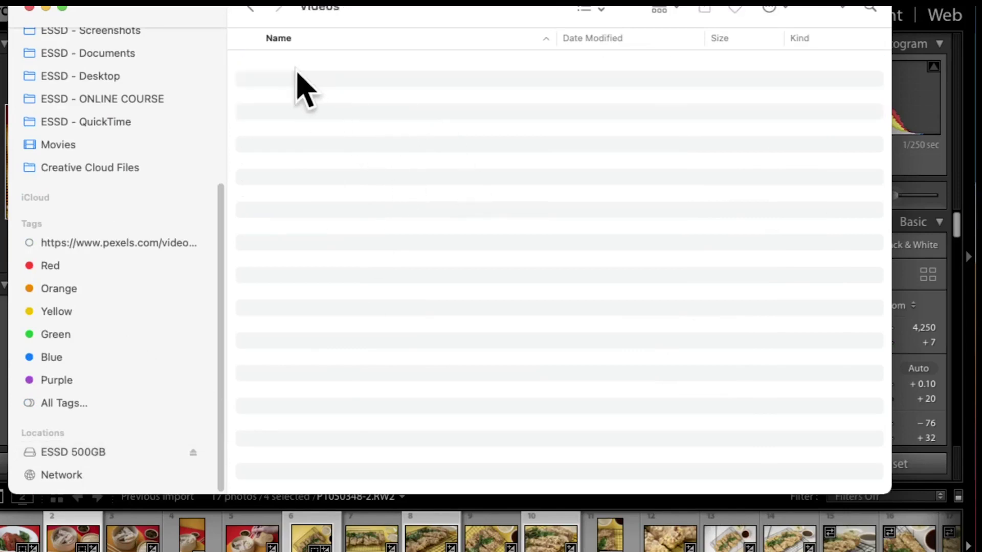
left_click(251, 9)
double_click(287, 63)
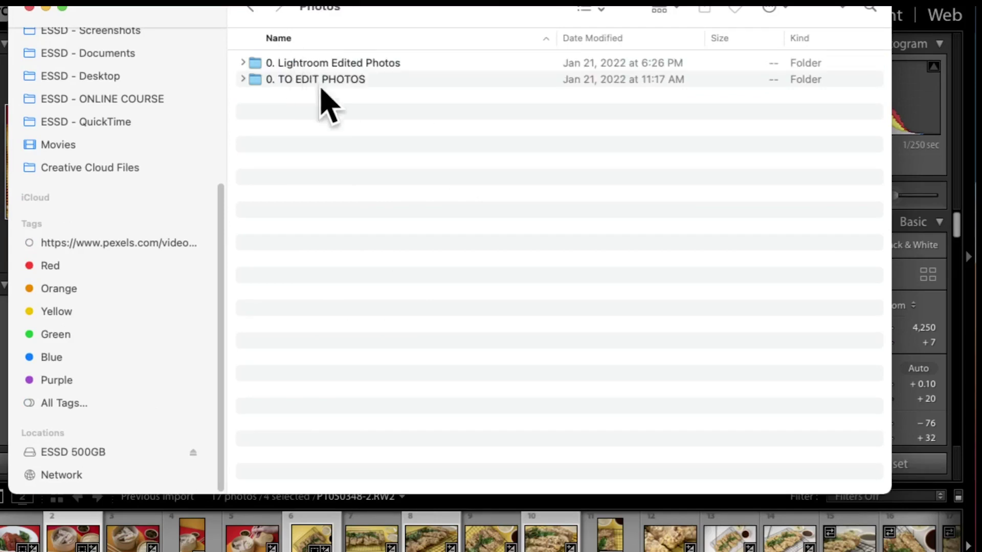
double_click(350, 65)
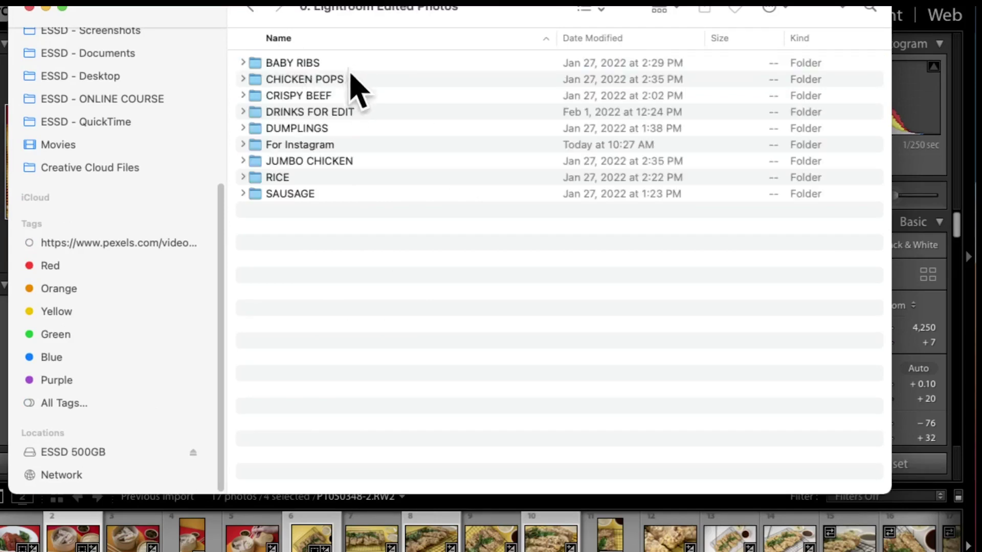
double_click(299, 147)
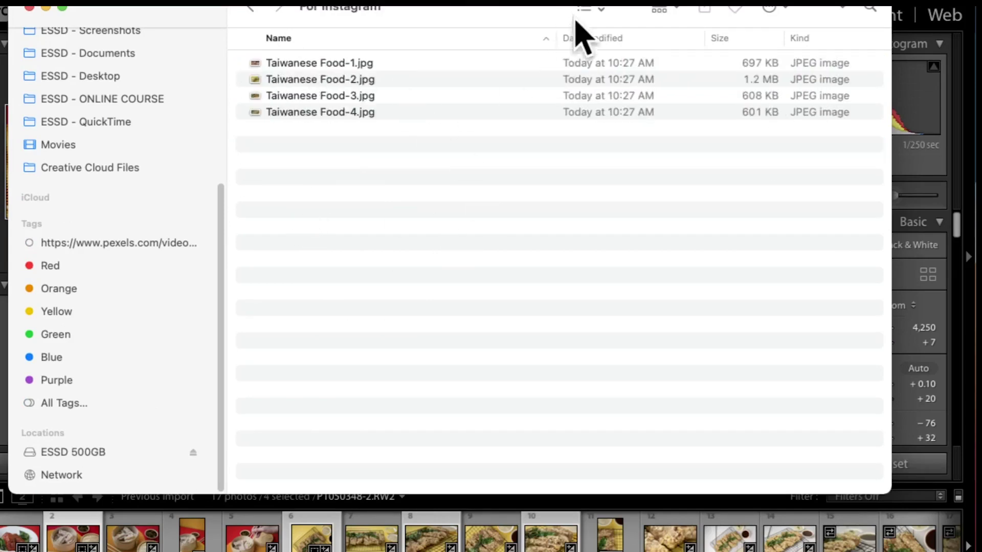
Step: Inspect the exported Taiwanese Food-2.jpg and its file information in gallery view, and minimize the Finder window
left_click(593, 8)
left_click(602, 4)
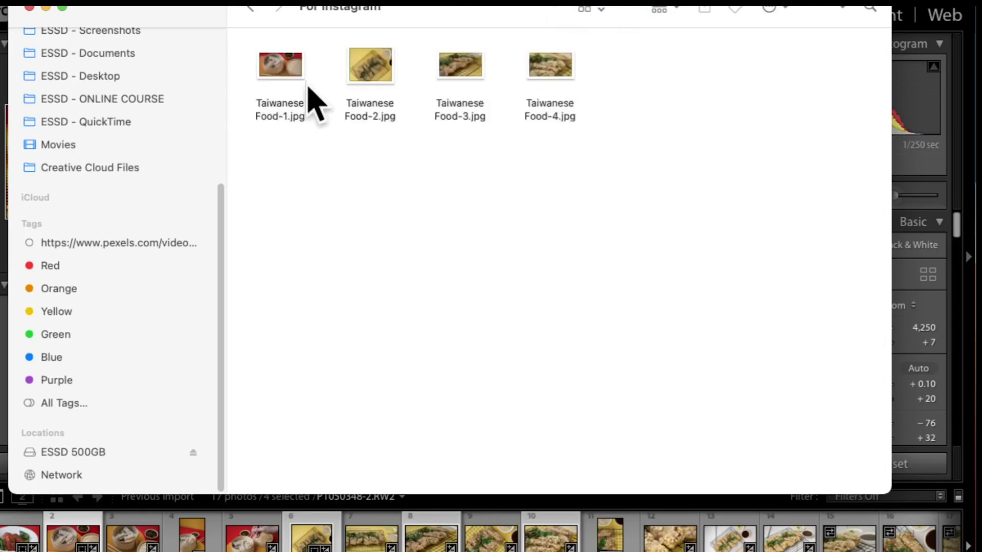
left_click(360, 72)
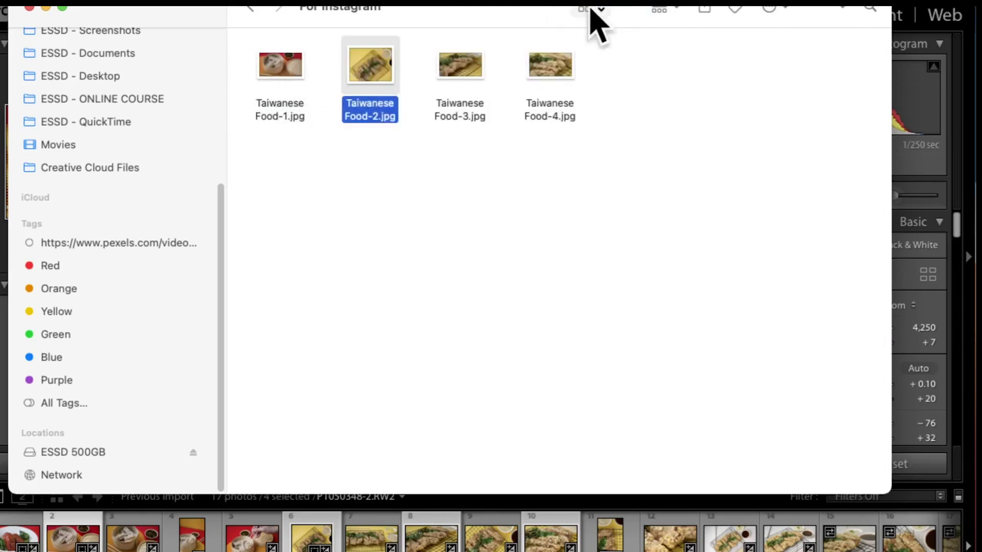
left_click(587, 9)
left_click(605, 62)
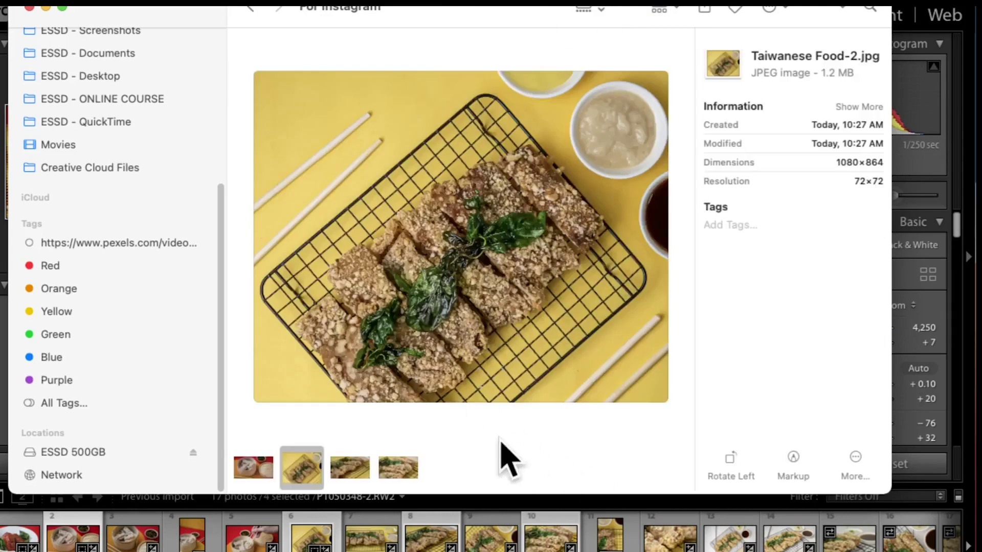
left_click_drag(103, 9, 90, 46)
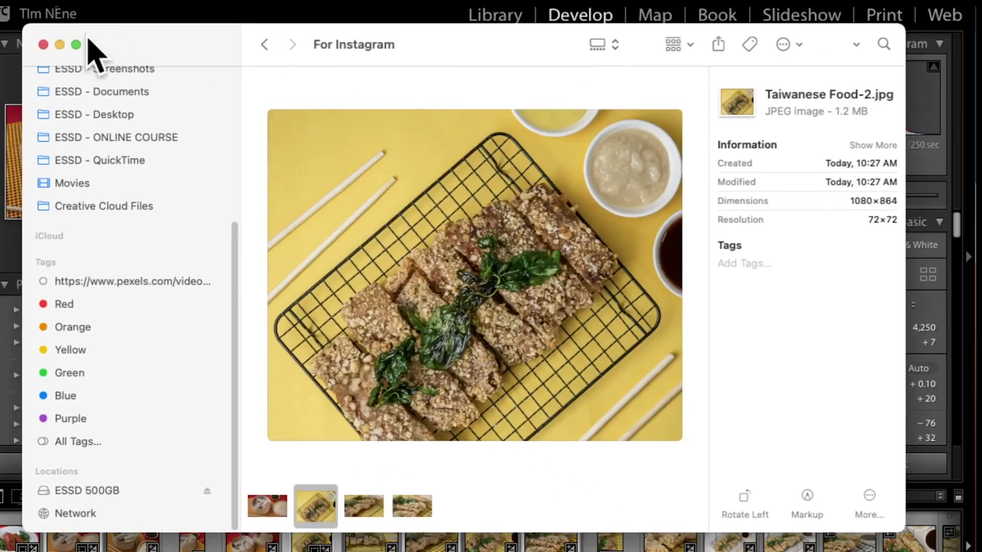
left_click(60, 45)
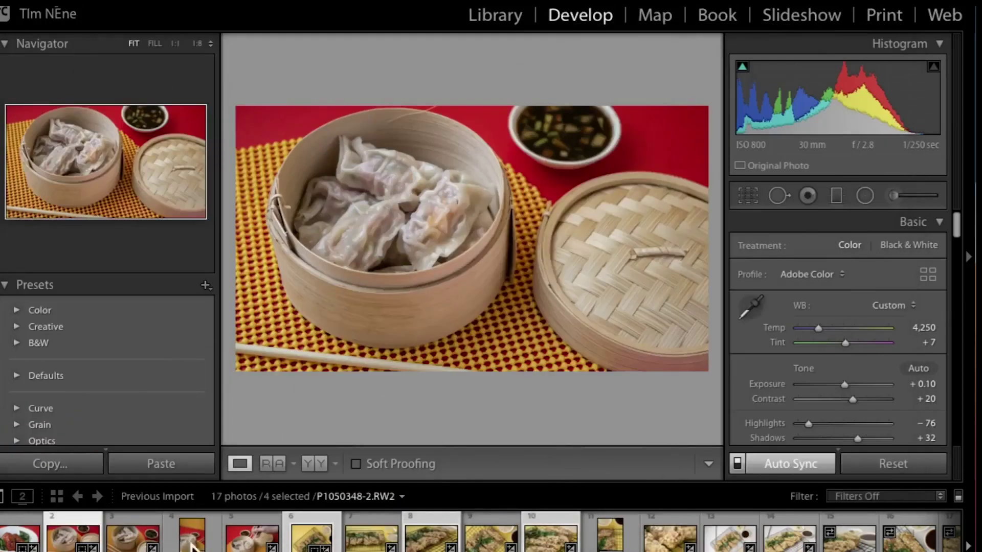
Step: Return to Lightroom, start a new export of the four selected photos and name its subfolder For Facebook
left_click(15, 1)
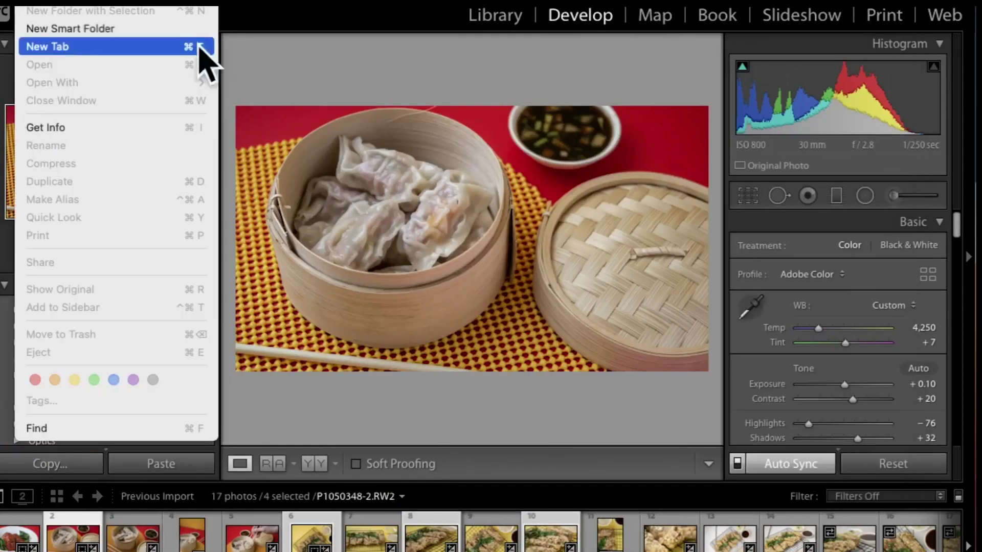
left_click(282, 8)
left_click(106, 4)
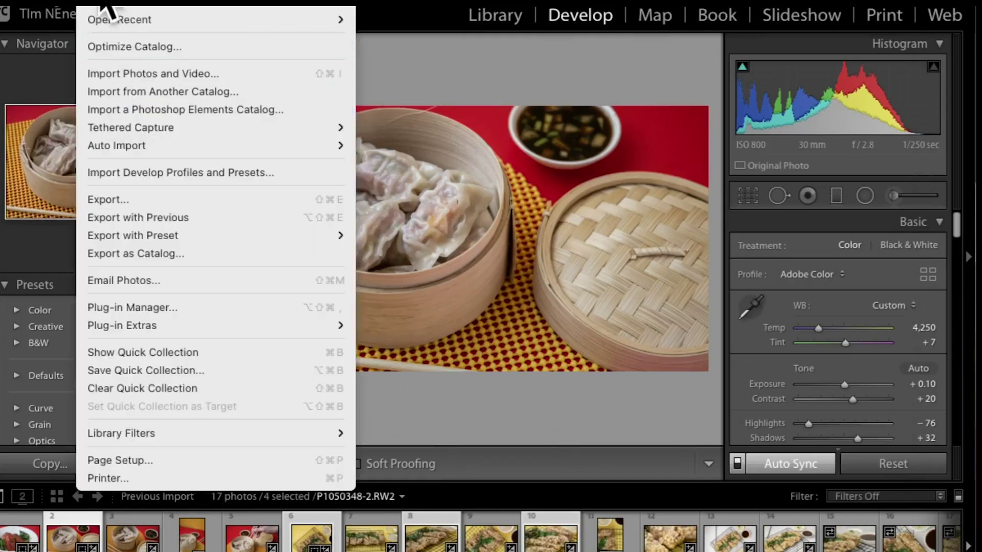
left_click(121, 201)
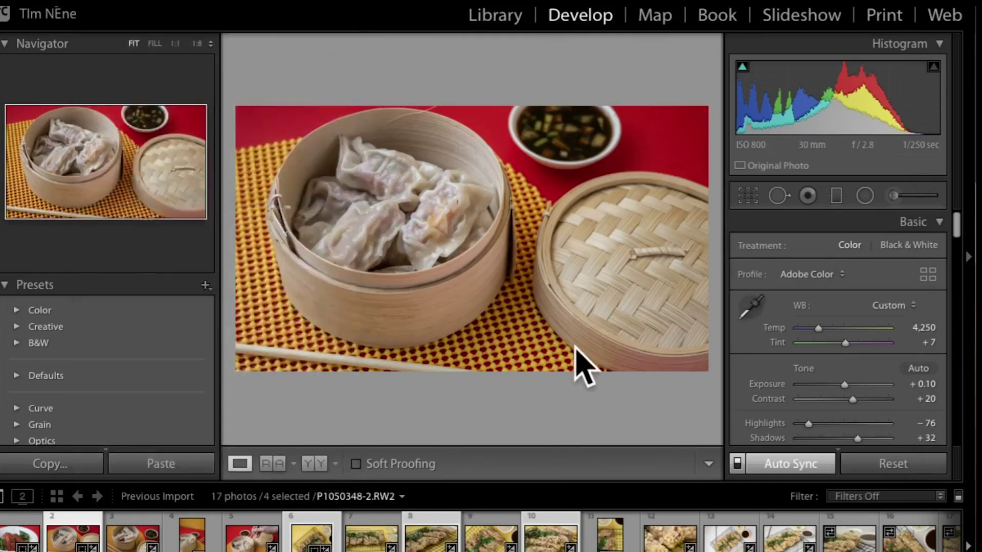
left_click(576, 153)
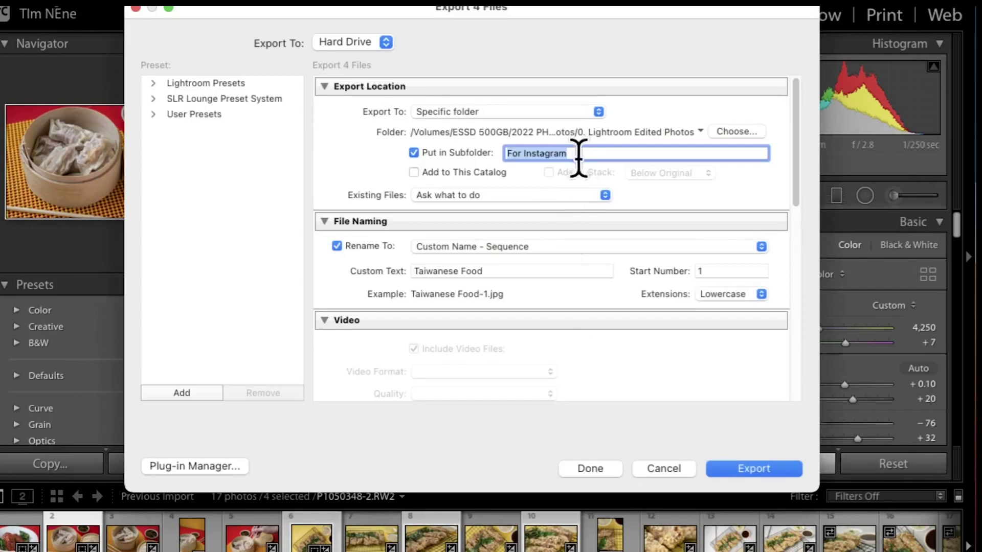
key("BackSpace")
key("BackSpace")
key("BackSpace")
key("BackSpace")
key("BackSpace")
key("BackSpace")
key("BackSpace")
key("BackSpace")
key("BackSpace")
type("For FAcebook")
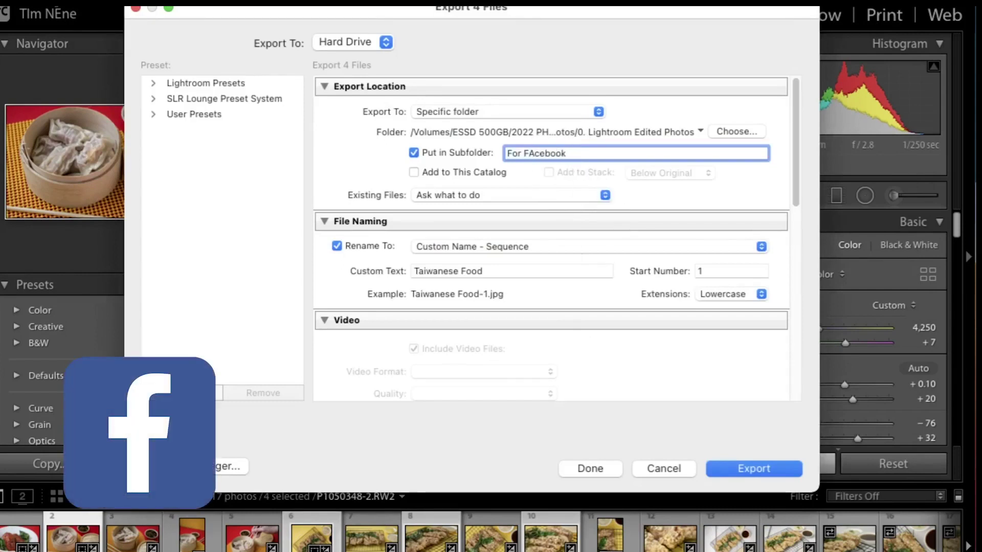
type("acebook")
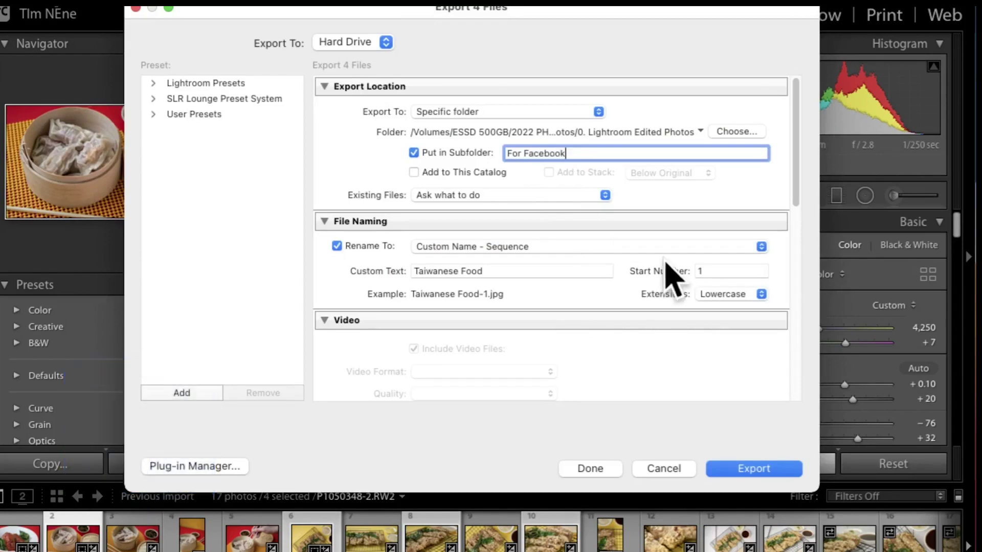
Step: Set the long edge of the exported images to 2048 pixels
scroll(565, 312, "down", 1)
scroll(565, 312, "down", 4)
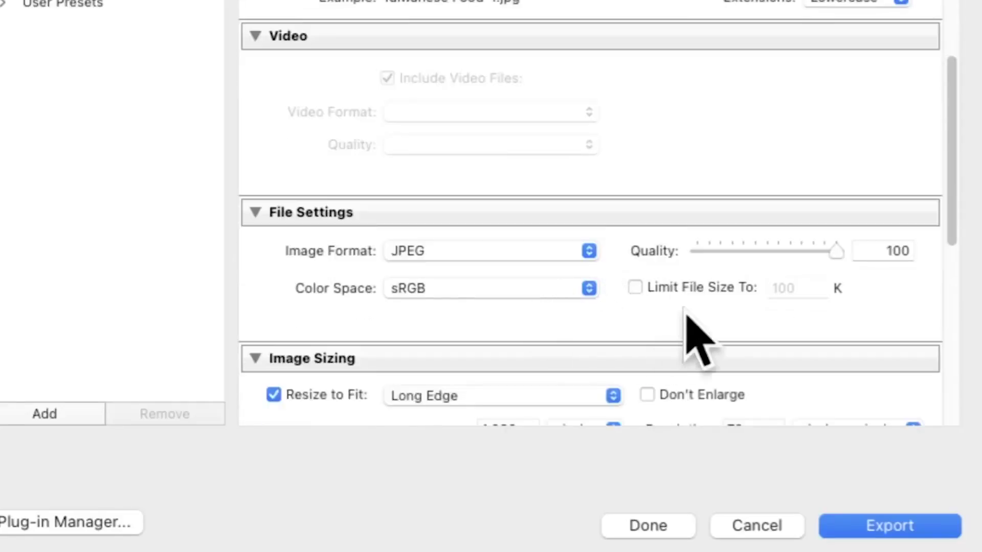
scroll(839, 289, "down", 3)
scroll(877, 256, "down", 2)
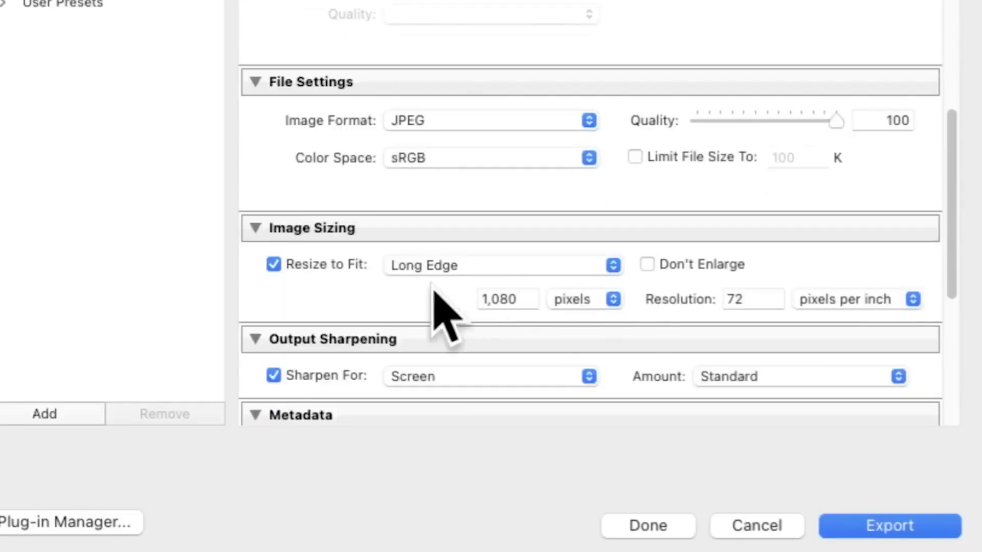
scroll(361, 306, "down", 2)
double_click(513, 284)
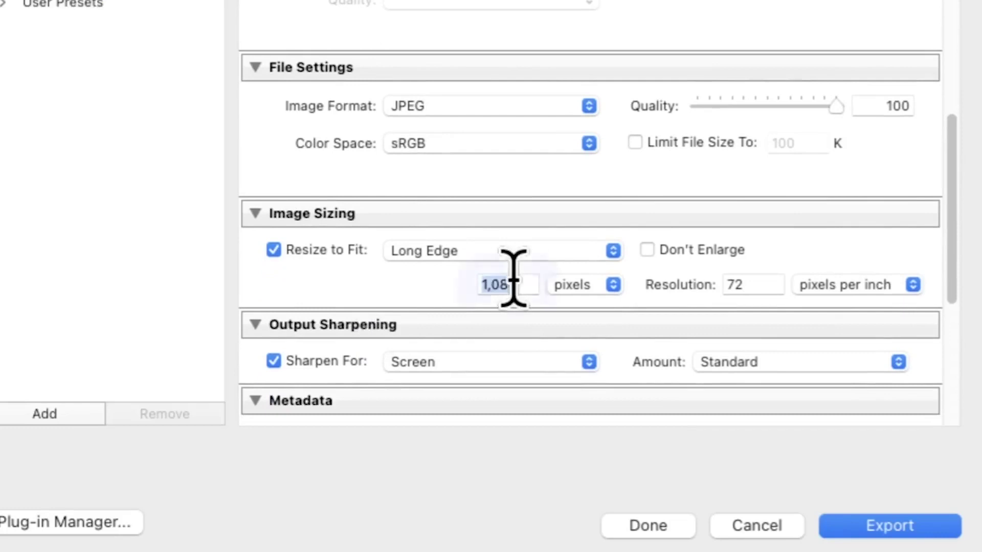
type("204")
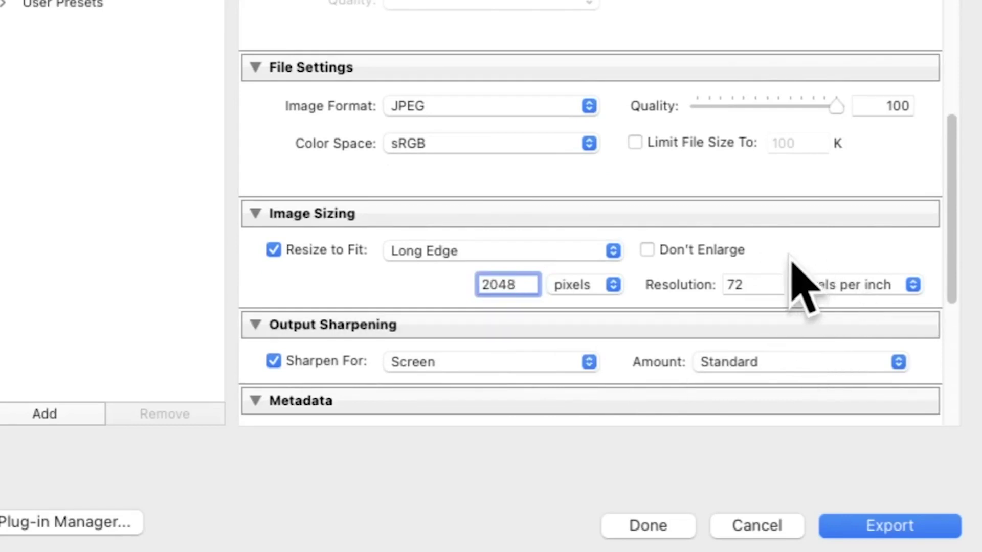
Step: Review the sharpening, metadata, watermark and post-processing settings and export the photos for Facebook
scroll(785, 263, "down", 2)
scroll(800, 281, "down", 6)
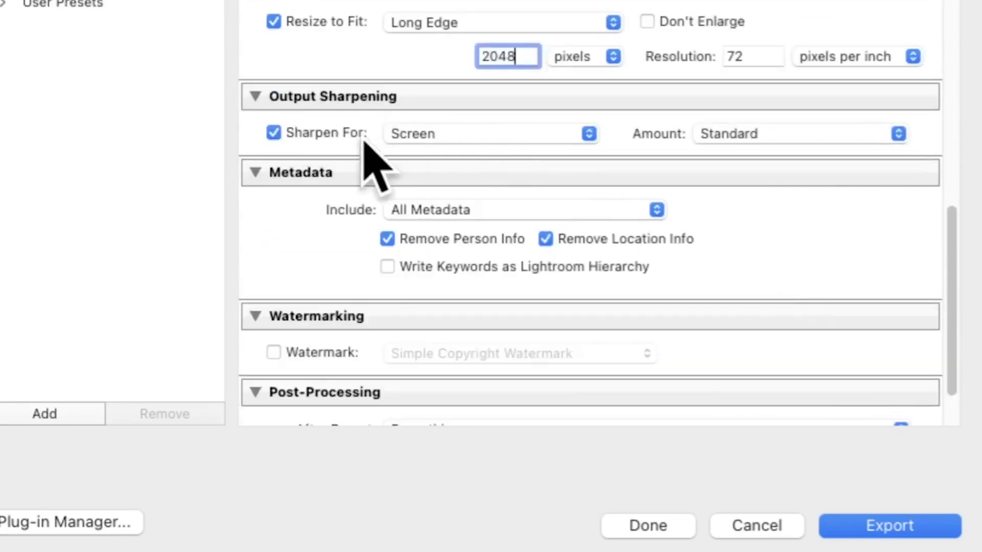
scroll(753, 335, "down", 2)
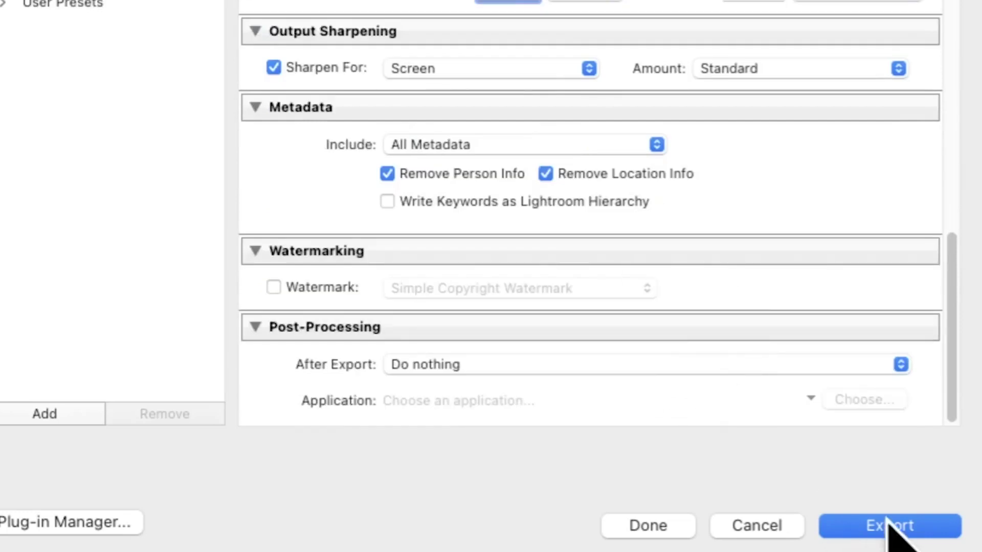
scroll(608, 256, "up", 5)
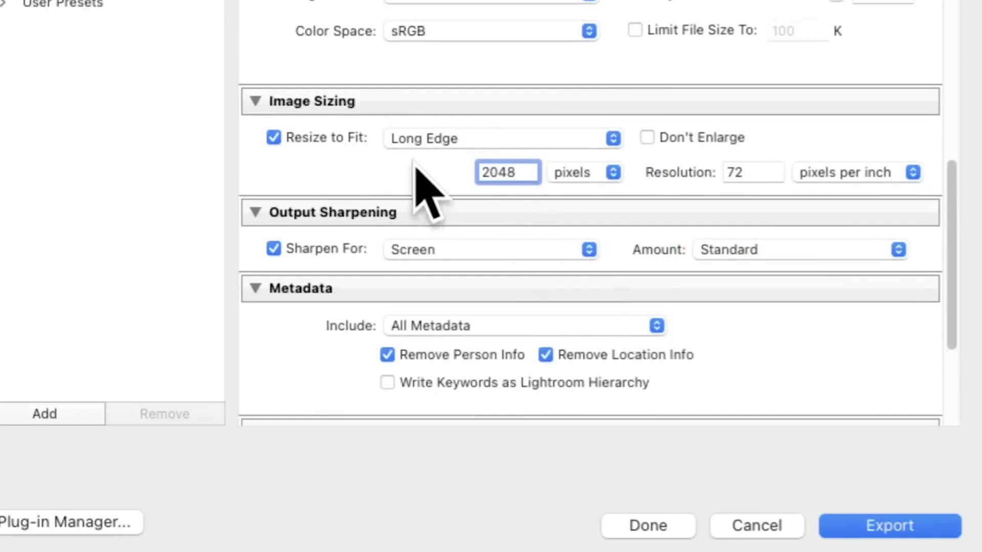
left_click(895, 525)
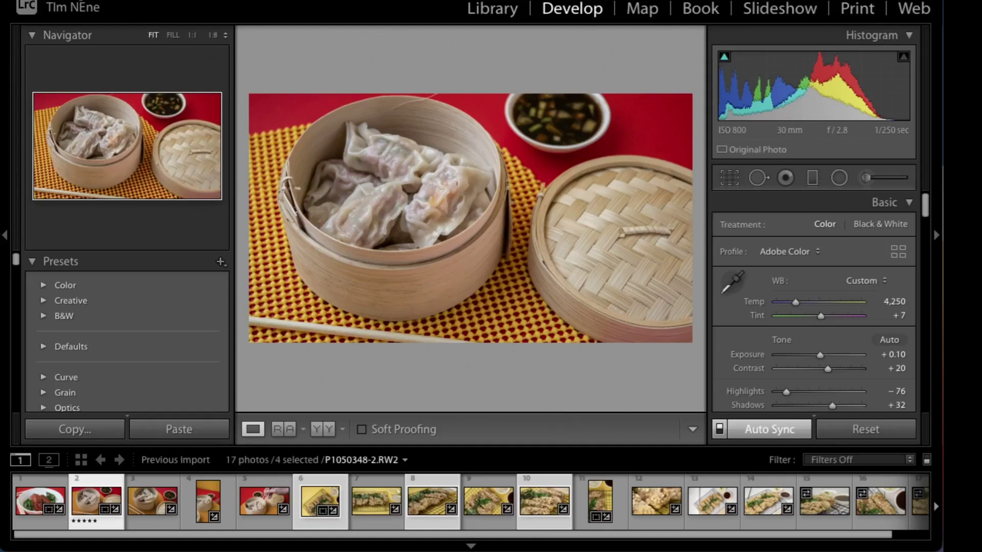
Step: Start another export of the four selected photos and name its subfolder For Print
left_click(115, 0)
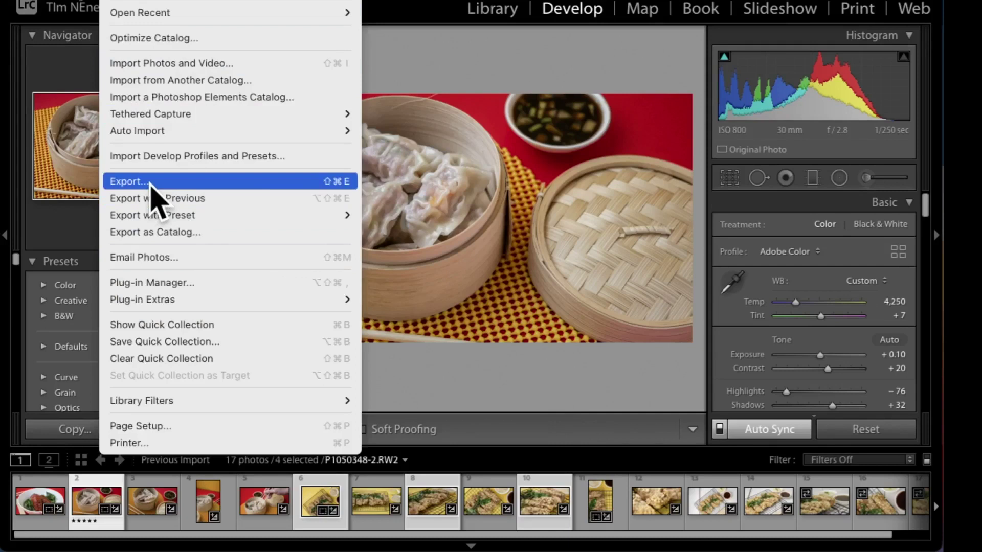
left_click(247, 184)
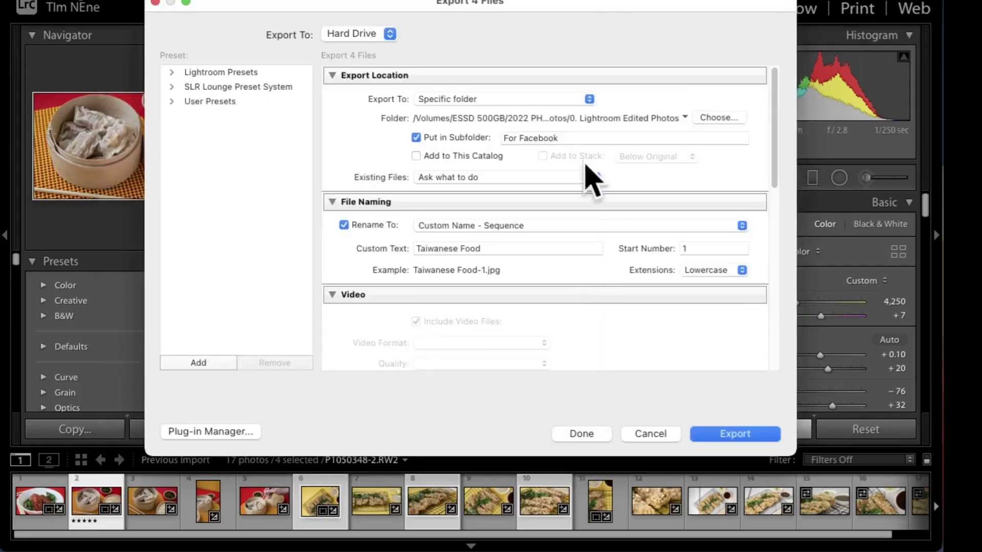
left_click(560, 137)
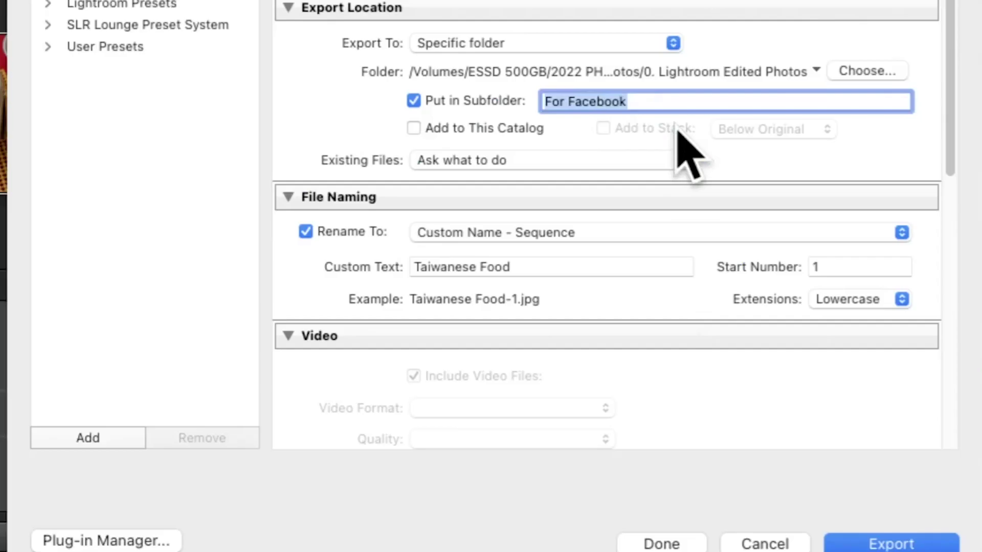
type("For Printing")
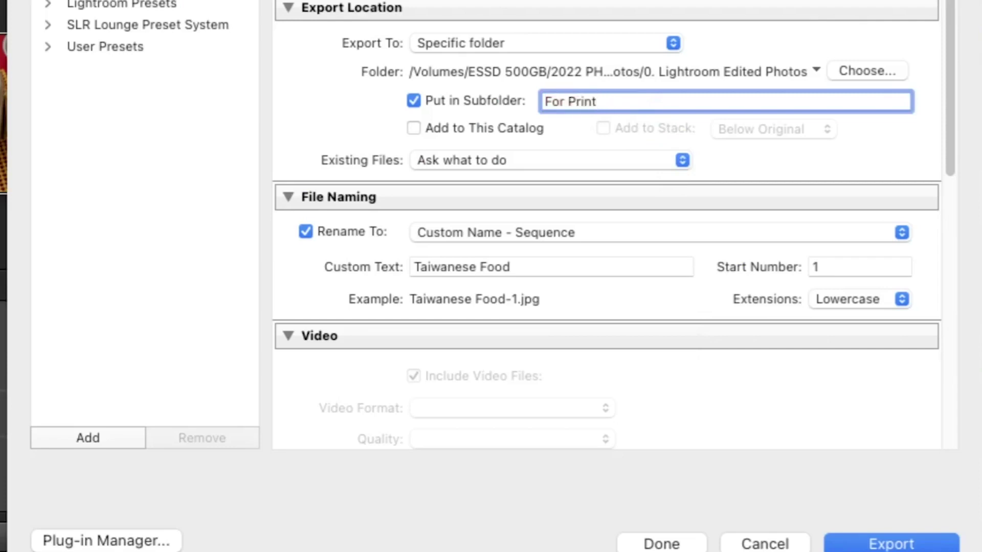
Step: Check the JPEG file settings and turn off resizing so the print images export at full size
scroll(621, 307, "down", 5)
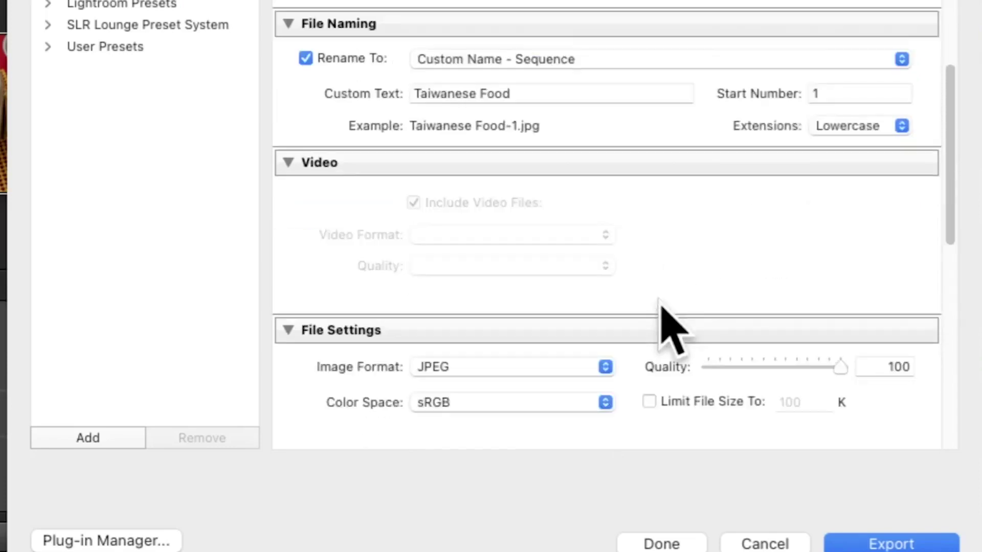
scroll(659, 302, "down", 2)
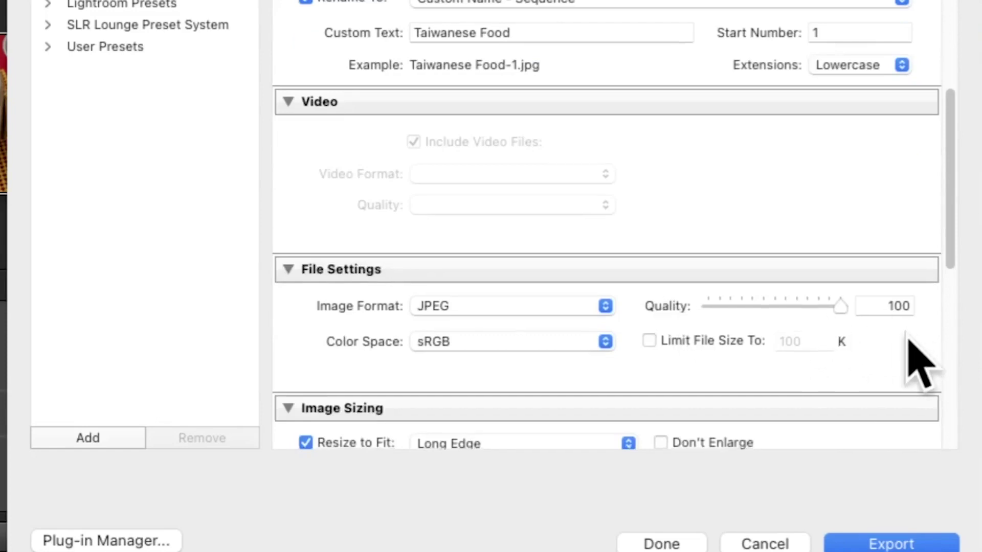
scroll(890, 286, "down", 2)
scroll(901, 286, "down", 2)
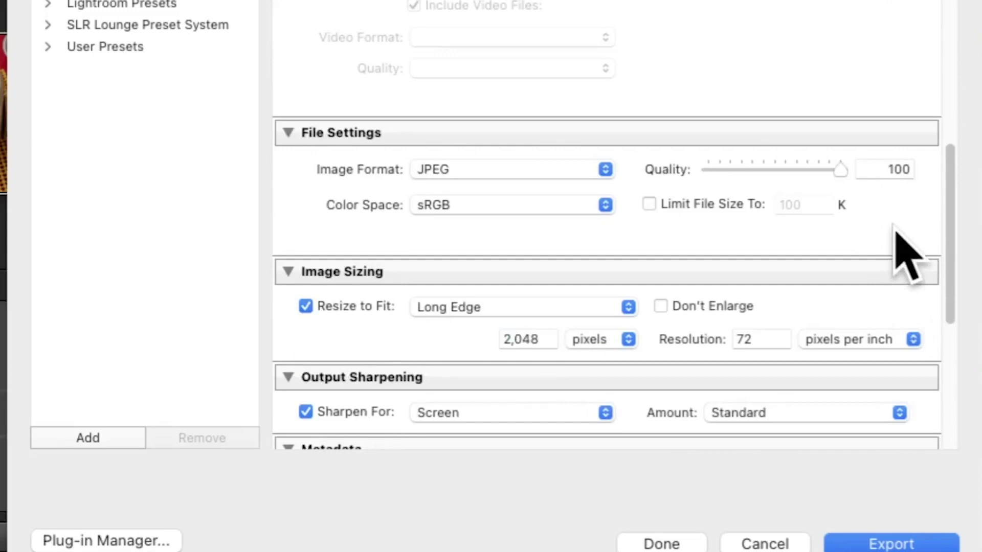
scroll(818, 312, "down", 2)
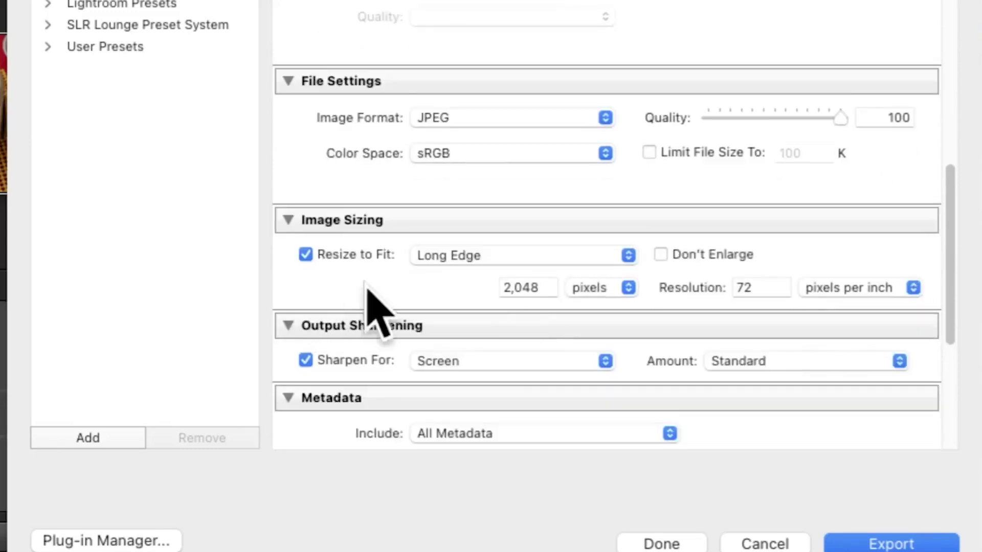
left_click(307, 256)
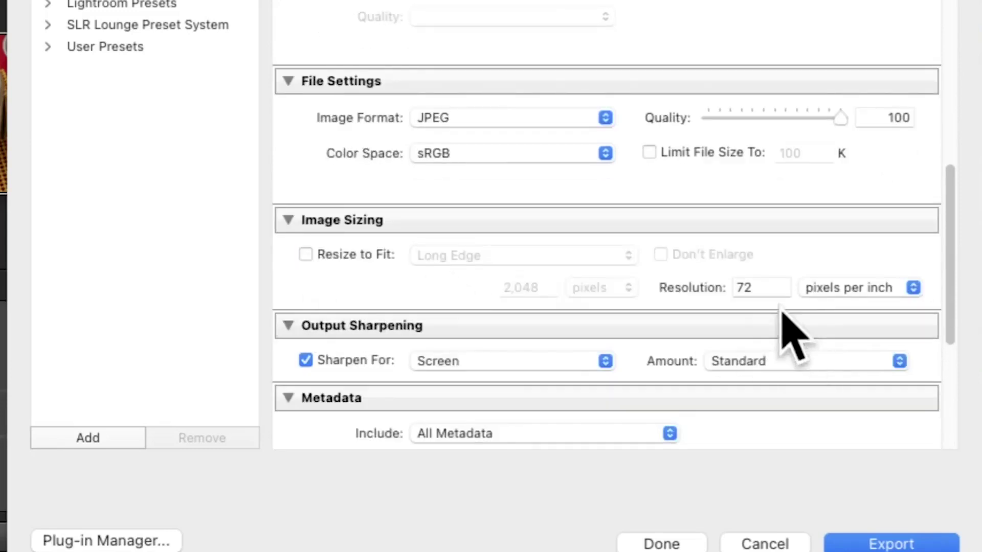
Step: Set the export resolution to 300 pixels per inch
scroll(771, 297, "down", 1)
double_click(756, 274)
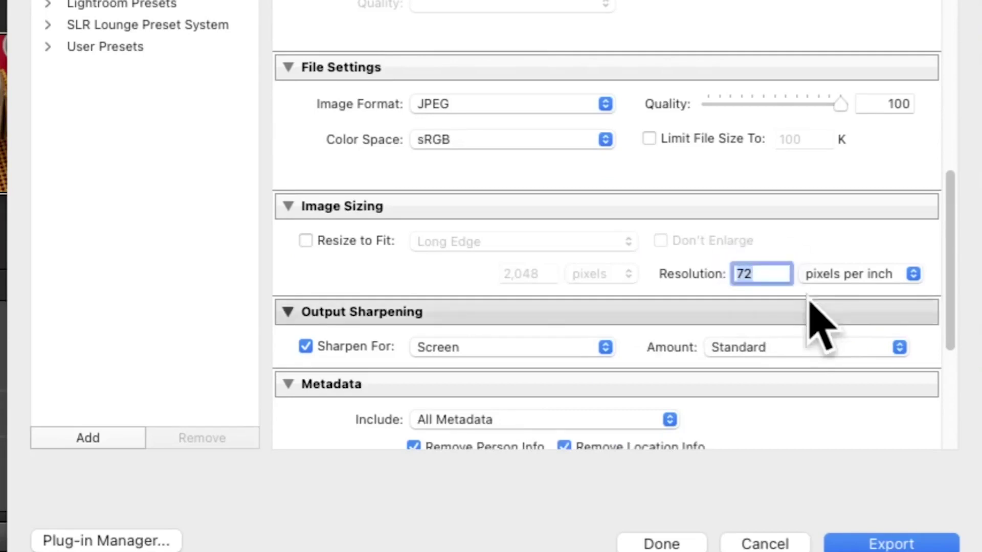
type("300")
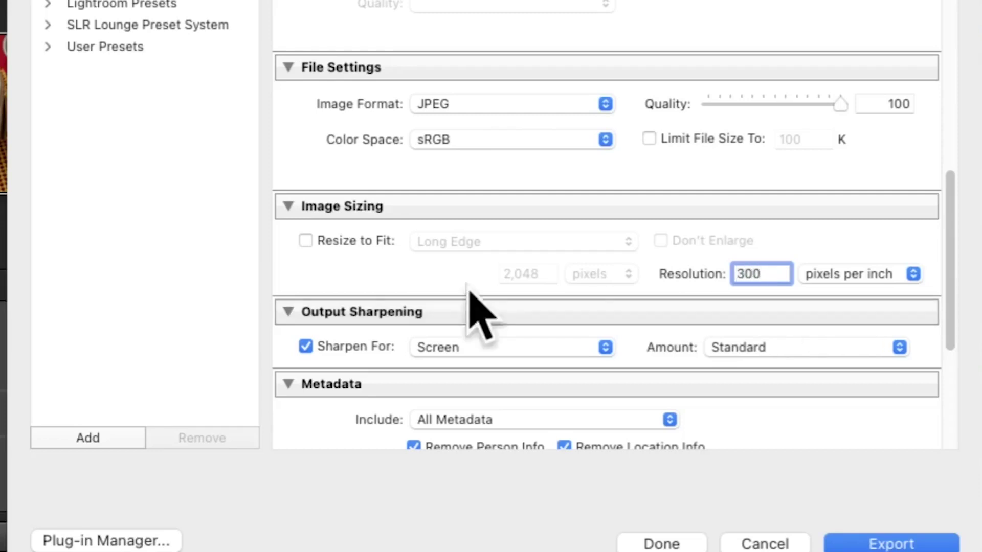
Step: Set the output sharpening to Matte Paper with a High amount
left_click(608, 348)
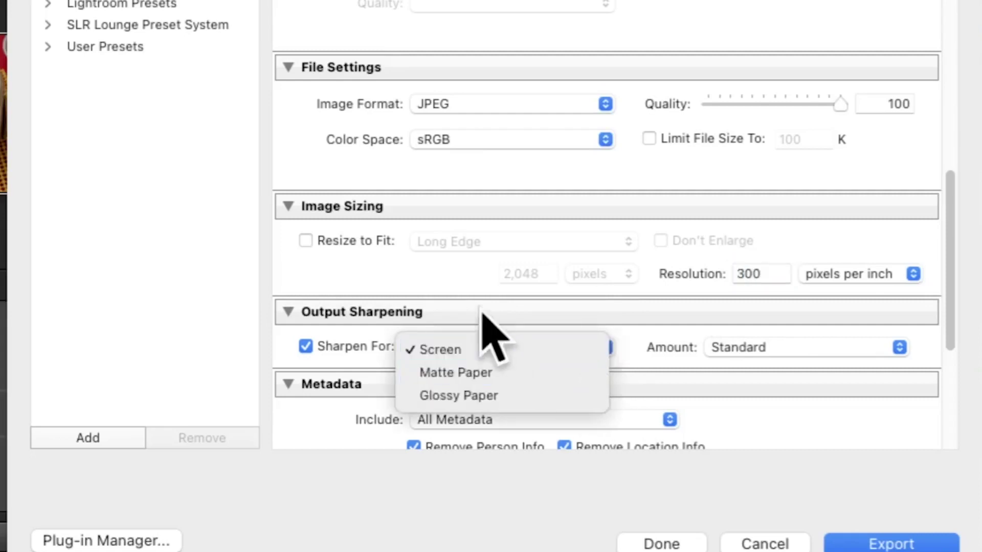
left_click(464, 377)
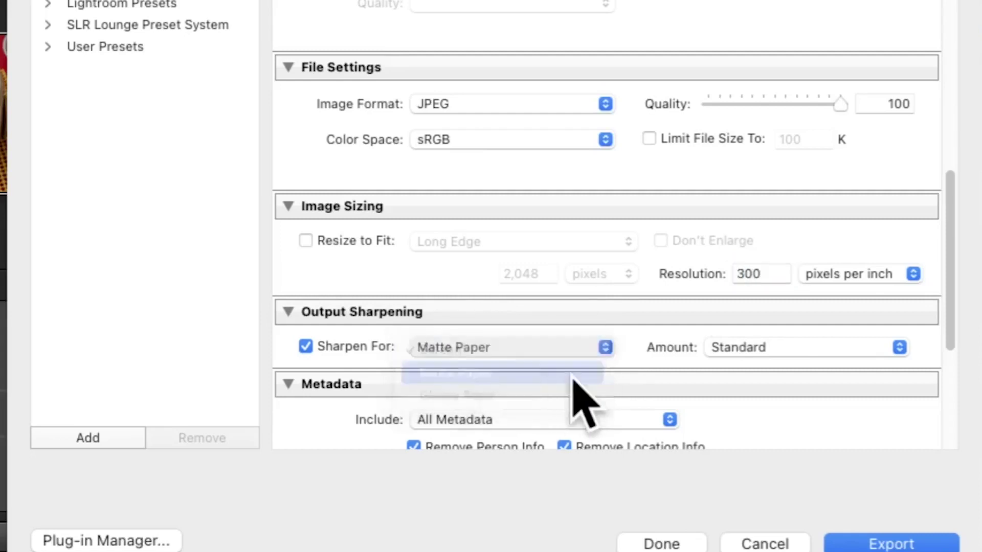
left_click(607, 349)
left_click(509, 377)
left_click(606, 348)
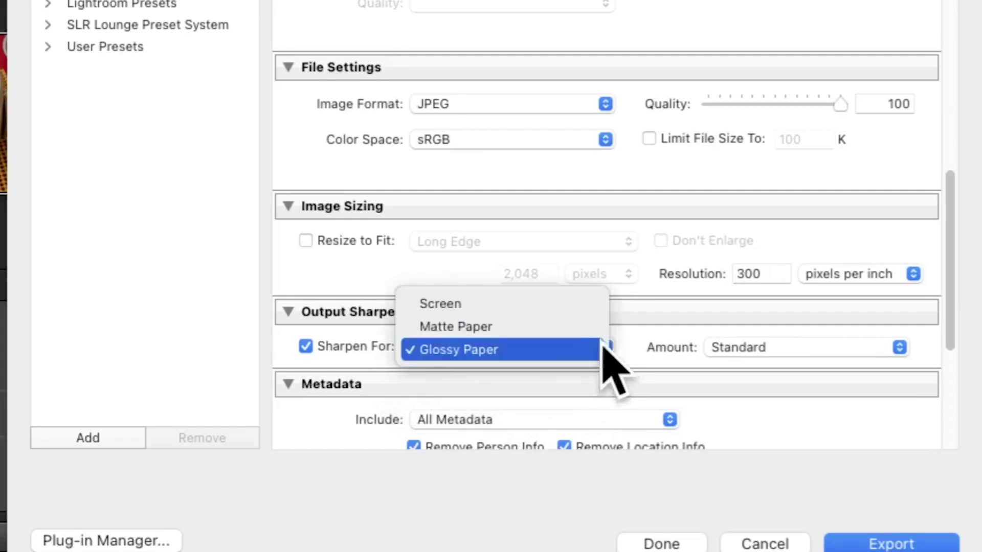
left_click(507, 329)
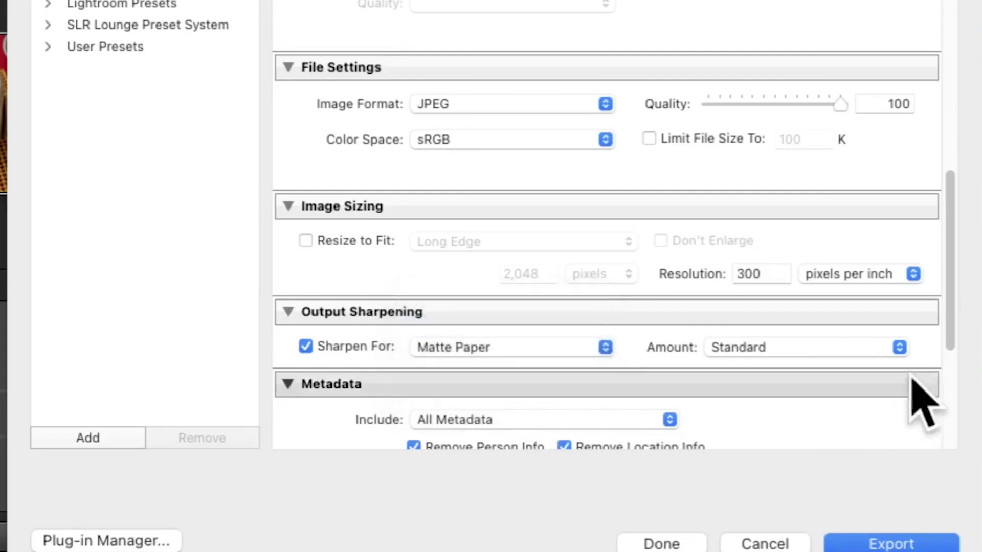
left_click(900, 347)
left_click(757, 371)
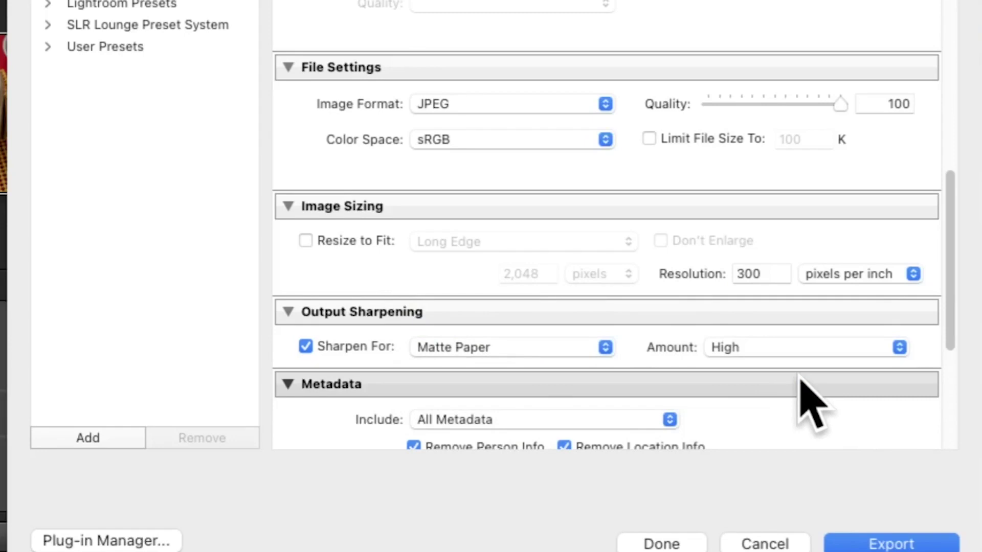
Step: Review the sizing, sharpening, metadata and watermark settings and export the photos for print
scroll(814, 404, "down", 4)
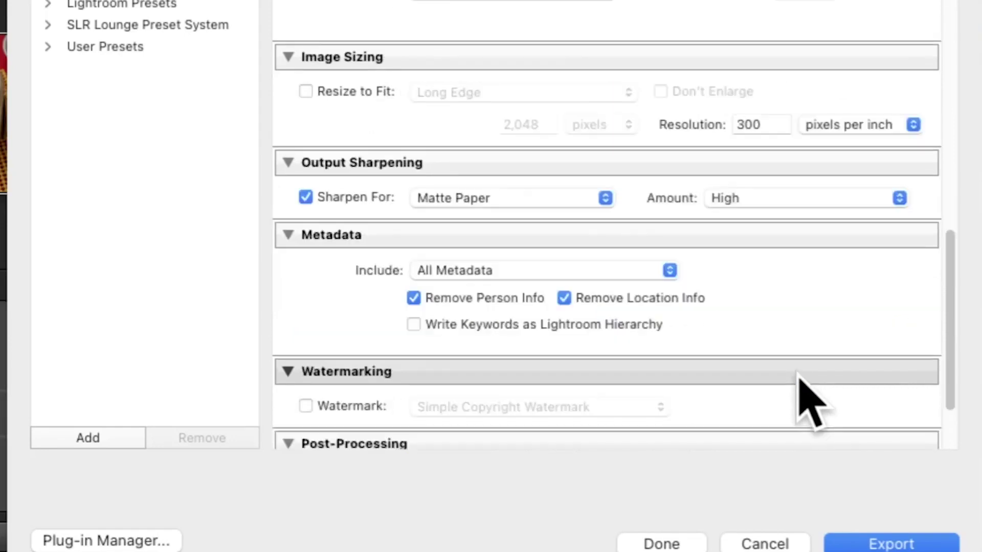
scroll(814, 404, "up", 1)
scroll(801, 402, "up", 3)
scroll(808, 401, "down", 6)
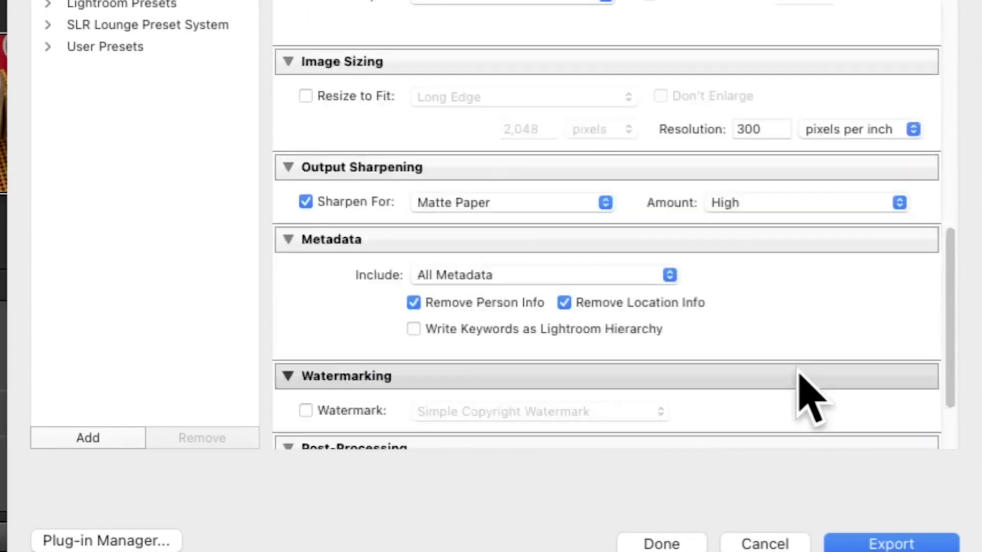
left_click(881, 546)
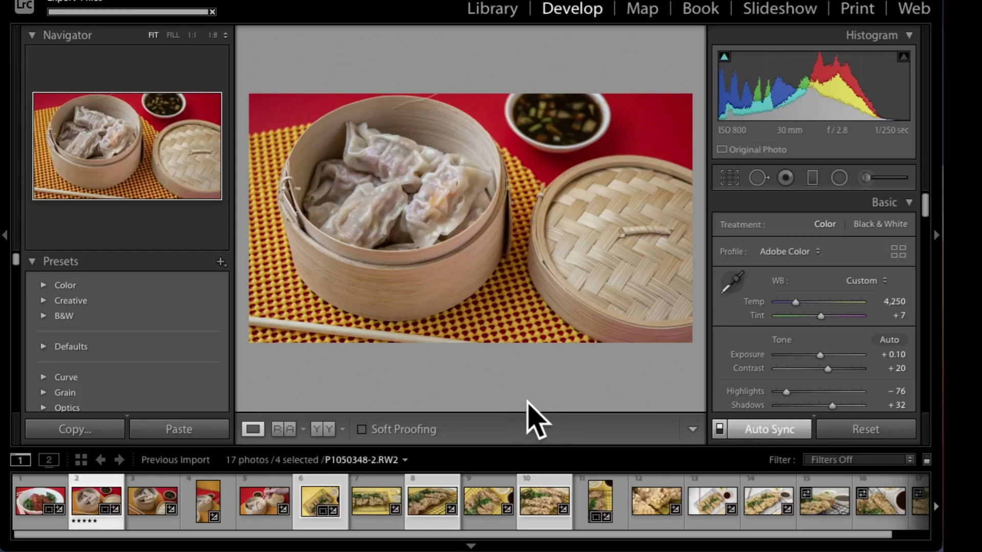
Step: Switch to Finder, go up to the 0. Lightroom Edited Photos folder and open its For Print subfolder
left_click(2, 95)
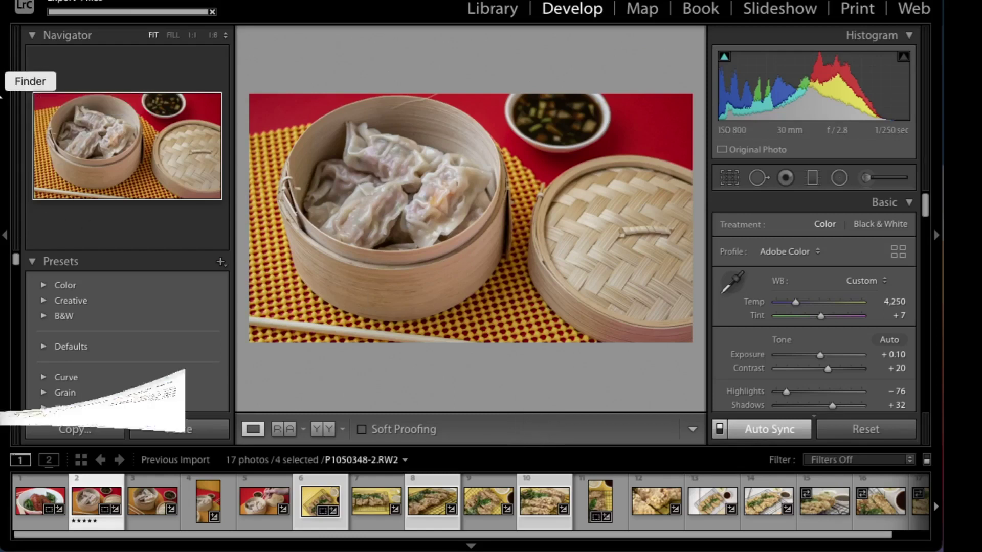
key("super+Up")
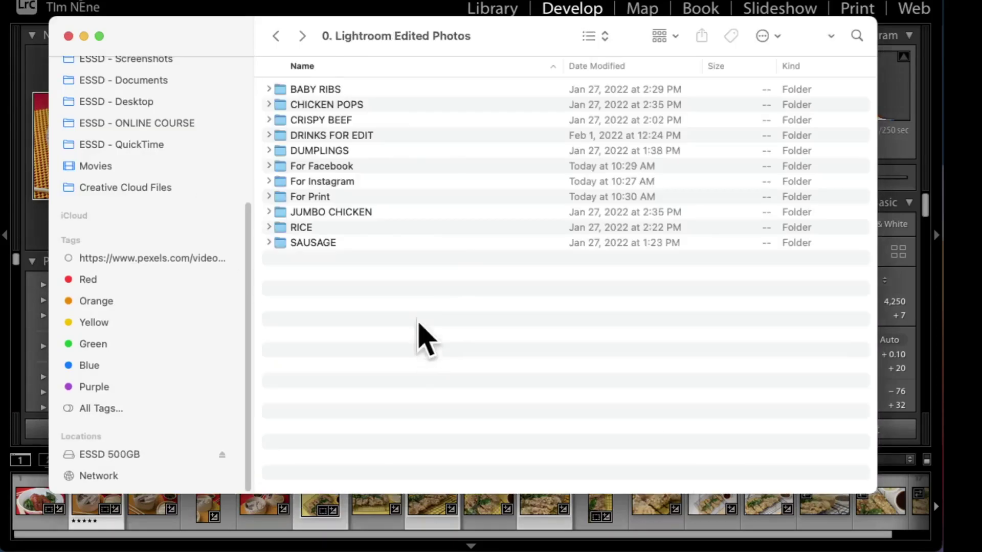
left_click(343, 165)
left_click(344, 181)
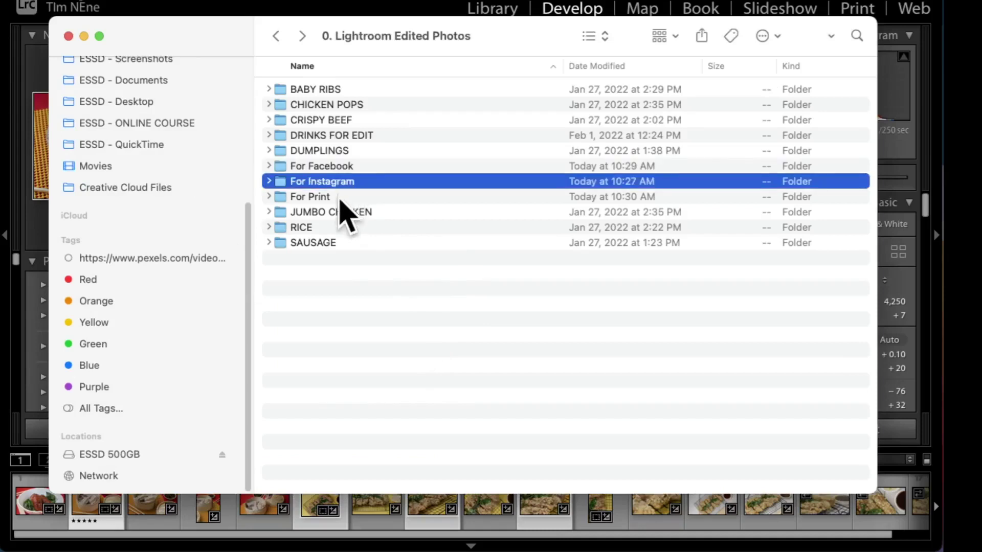
left_click(340, 199)
double_click(340, 200)
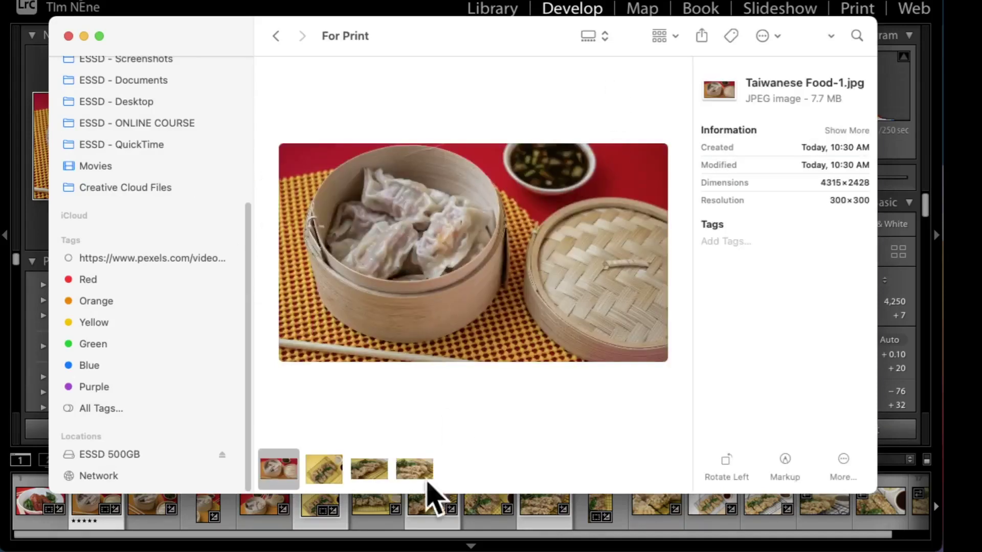
Step: Preview the second, third and fourth exported print photos along with their file information
left_click(320, 473)
left_click(364, 479)
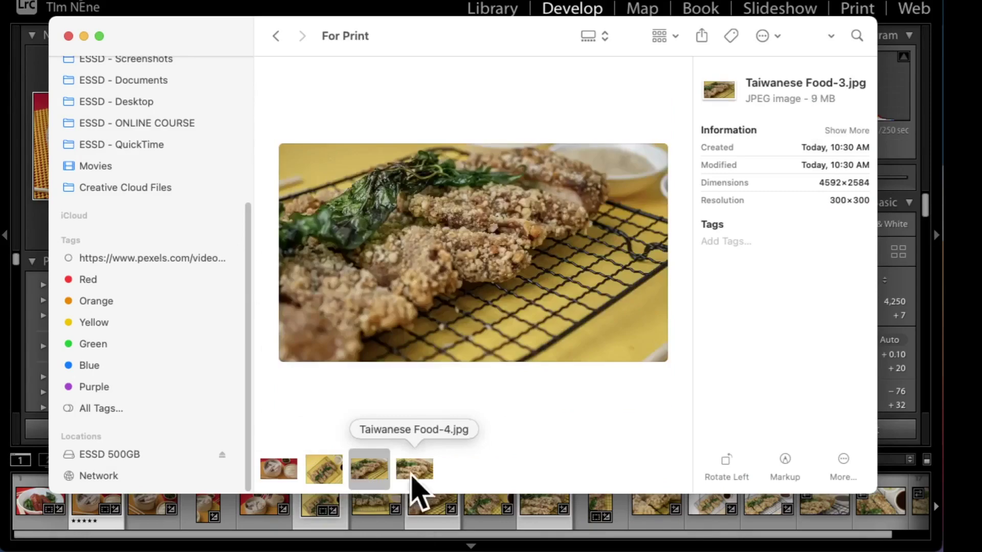
left_click(414, 473)
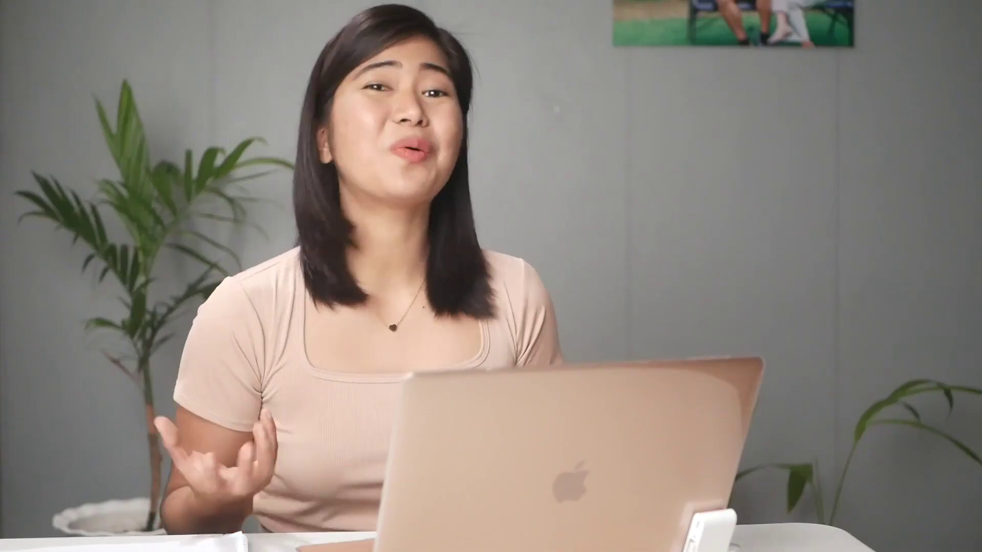